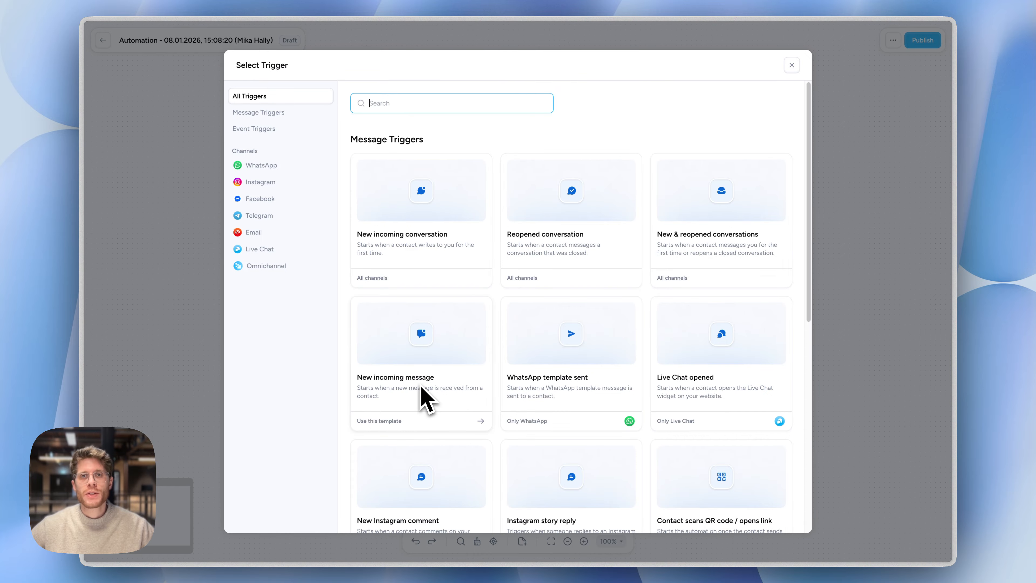
Add the New incoming conversation trigger to the automation draft
{"action": "left_click", "coordinate": [412, 255]}
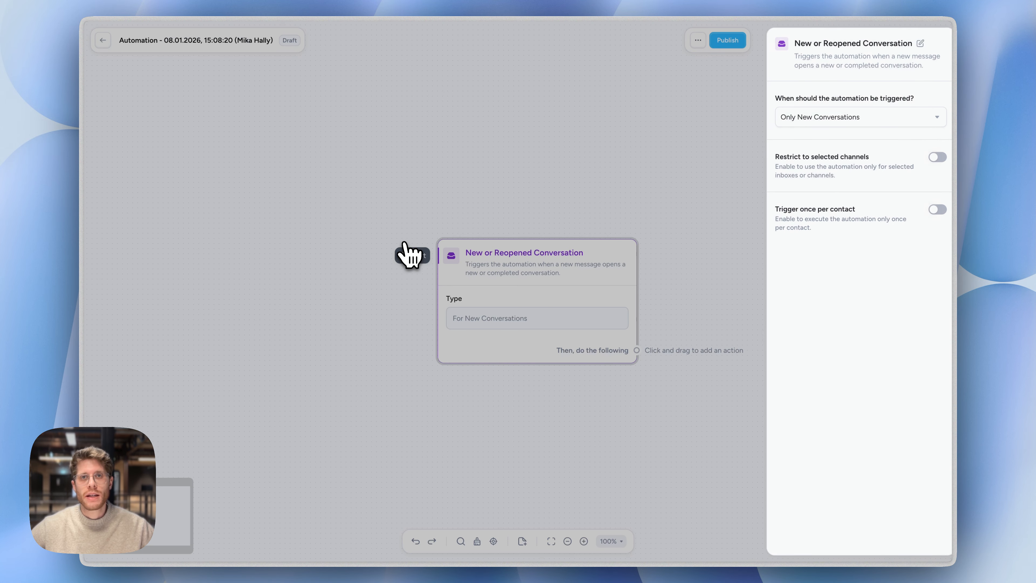
{"action": "mouse_move", "coordinate": [561, 314]}
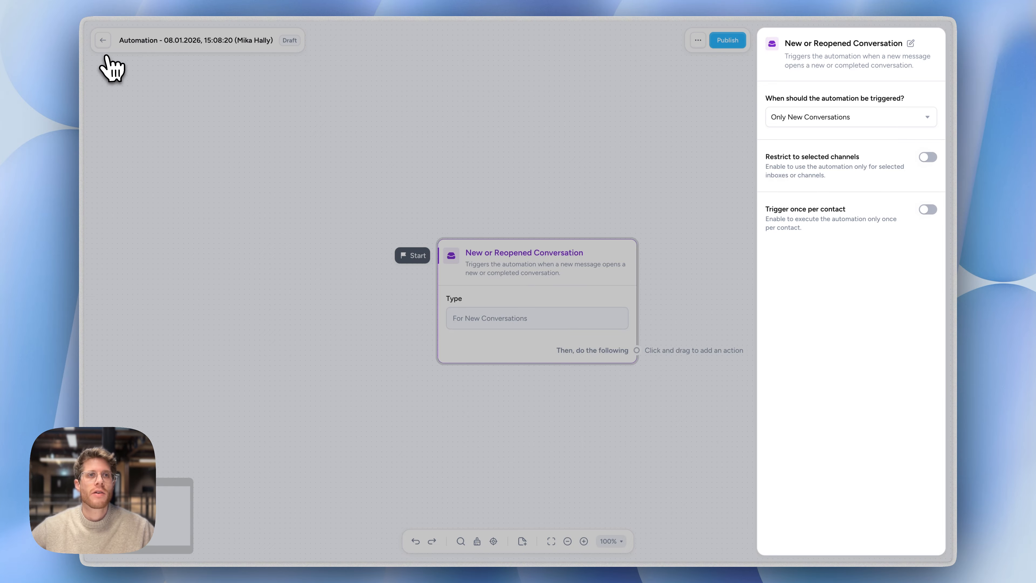
Leave the automation and view the #0 Demo inbox's autoresponder and opening hours settings in the workspace settings
{"action": "left_click", "coordinate": [104, 41]}
{"action": "mouse_move", "coordinate": [105, 43]}
{"action": "left_click", "coordinate": [145, 542]}
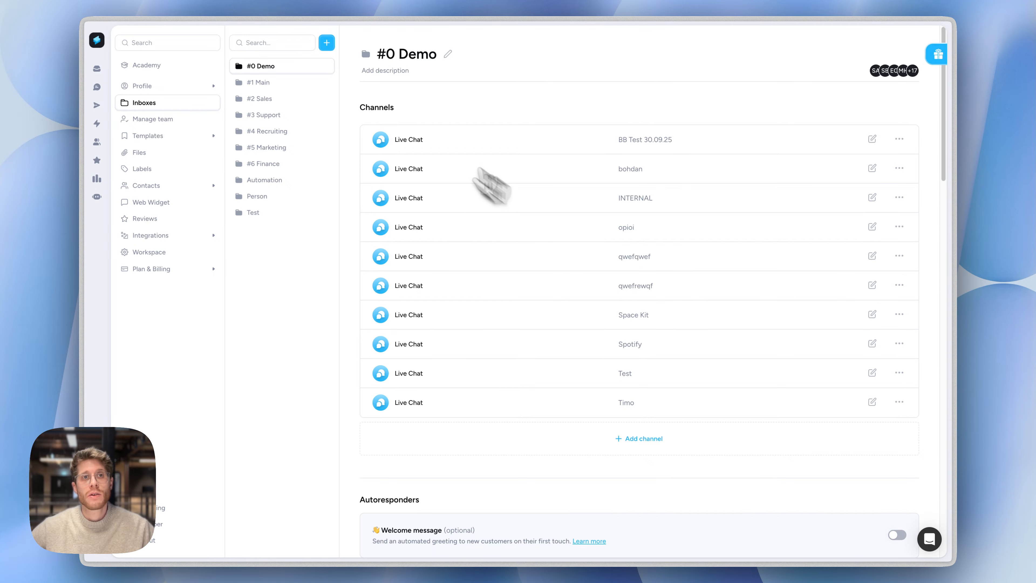
{"action": "scroll", "coordinate": [603, 367], "scroll_direction": "down", "scroll_amount": 4}
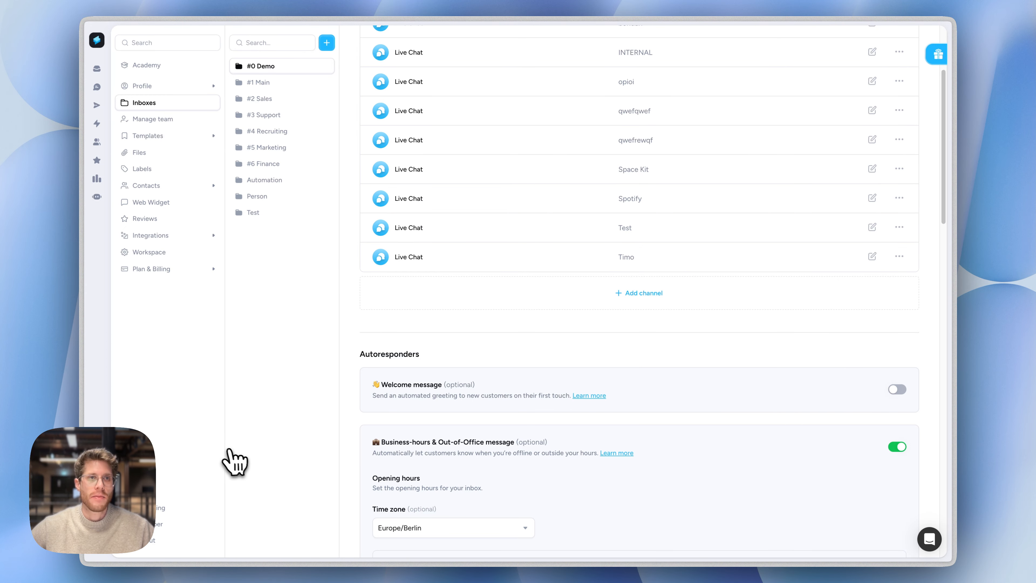
Reopen the automation draft dated 08.01.2026, 15:08:20 and examine the conversation trigger's options for when it should fire
{"action": "left_click", "coordinate": [109, 125]}
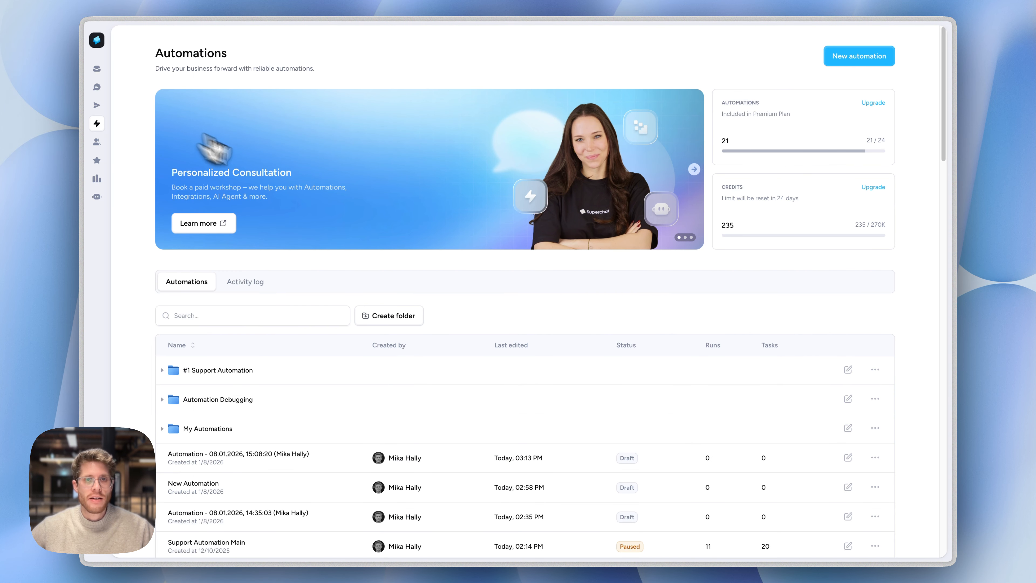
{"action": "left_click", "coordinate": [324, 461]}
{"action": "mouse_move", "coordinate": [508, 266]}
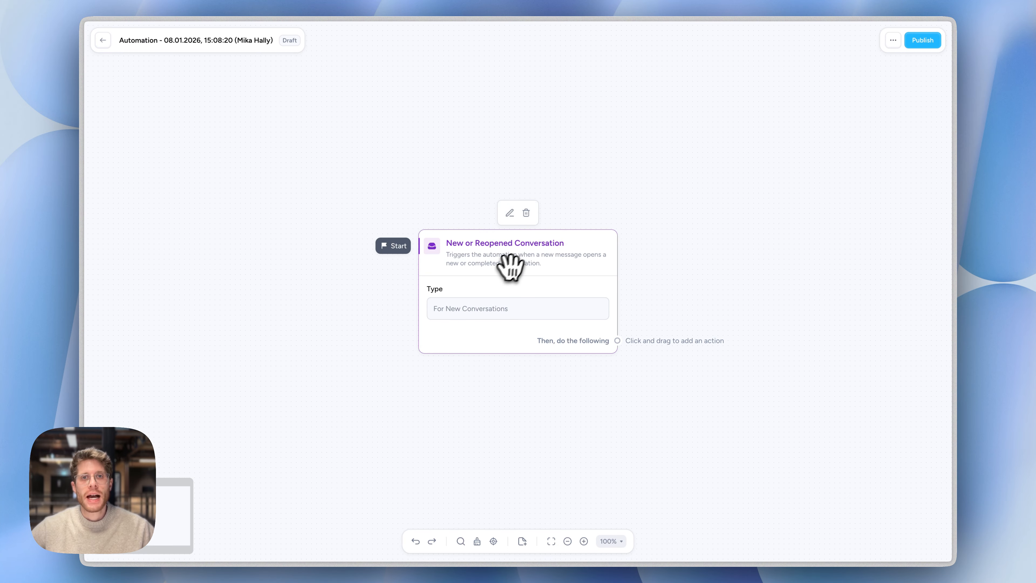
{"action": "left_click", "coordinate": [522, 239]}
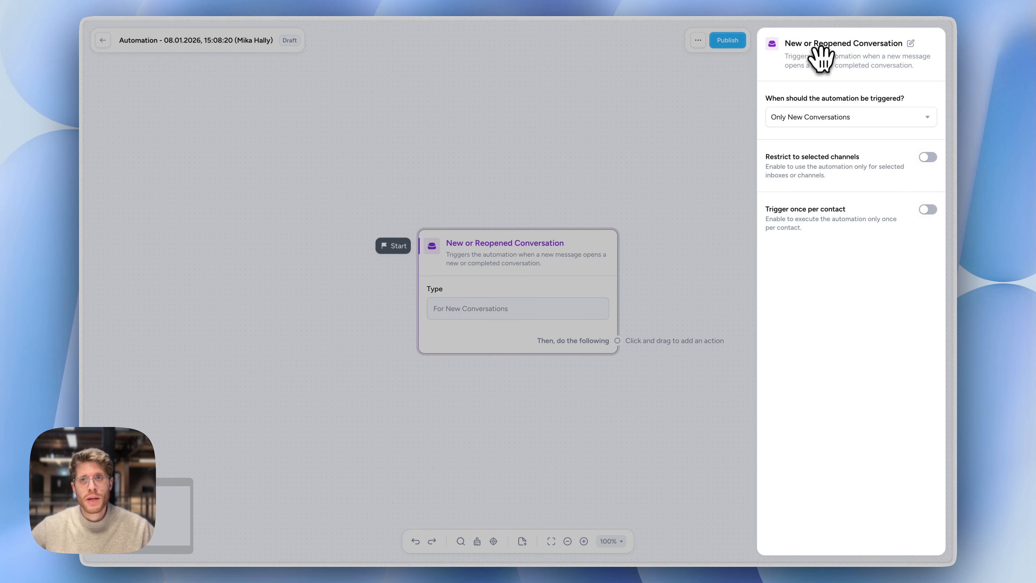
{"action": "left_click", "coordinate": [807, 121]}
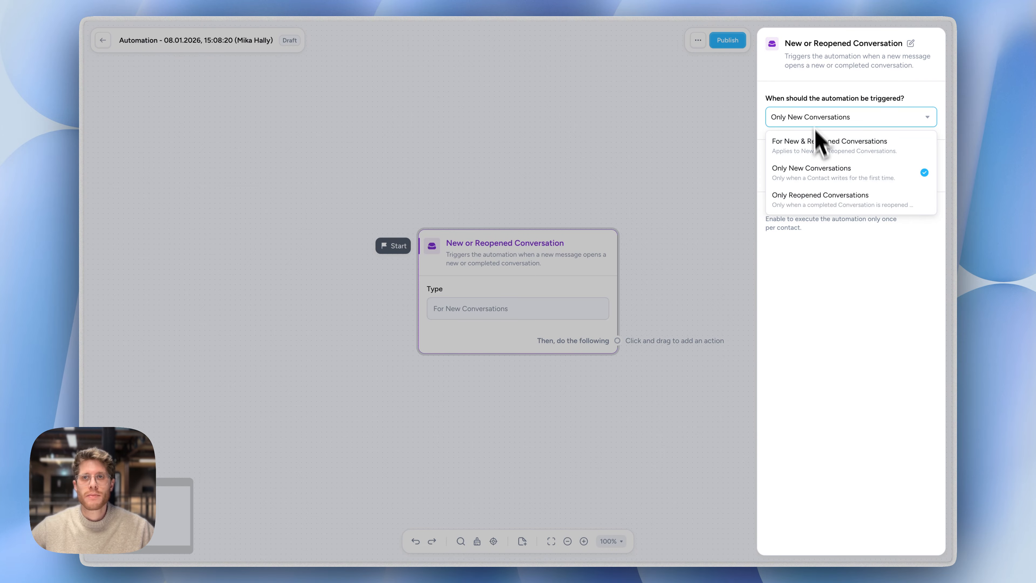
{"action": "left_click", "coordinate": [839, 87]}
{"action": "left_click", "coordinate": [592, 264]}
{"action": "mouse_move", "coordinate": [587, 268]}
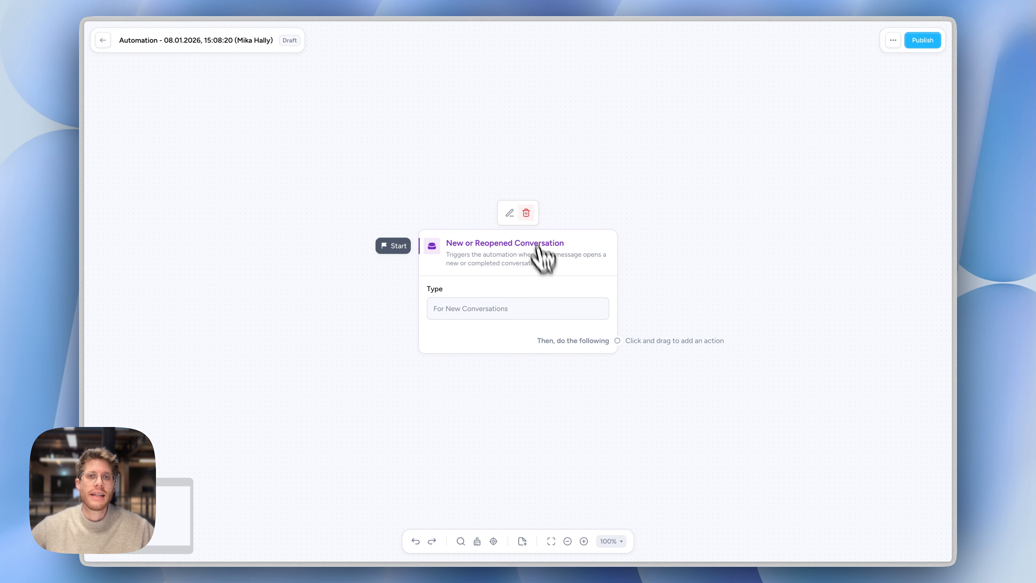
Delete the current trigger and add the Reopened conversation trigger in its place
{"action": "left_click", "coordinate": [525, 212]}
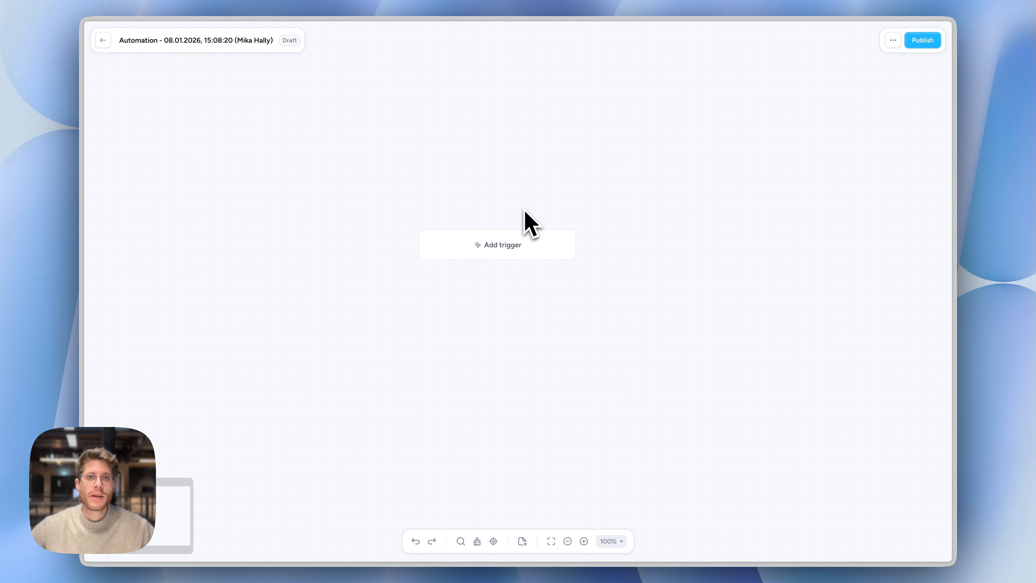
{"action": "left_click", "coordinate": [531, 250]}
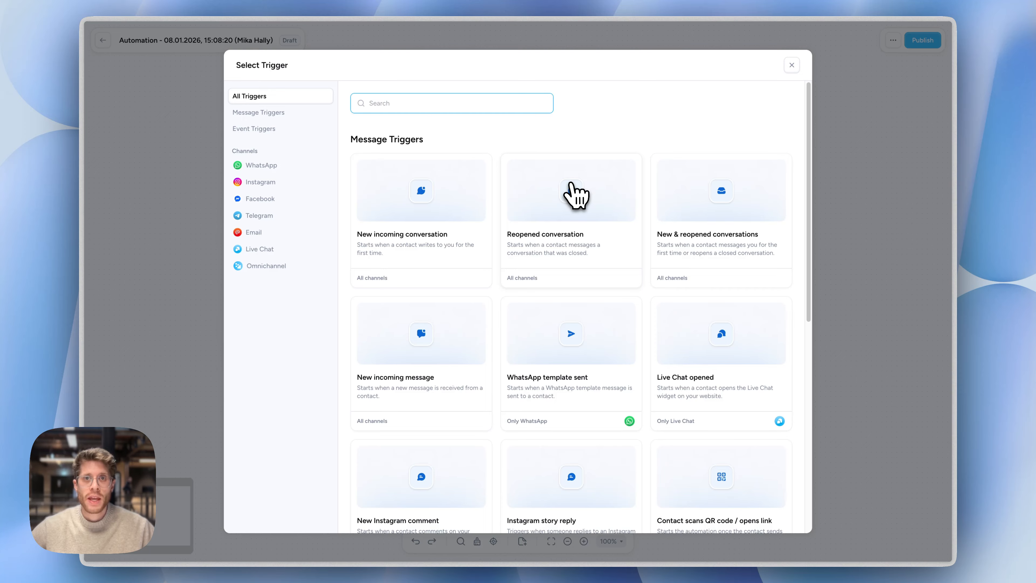
{"action": "mouse_move", "coordinate": [430, 231]}
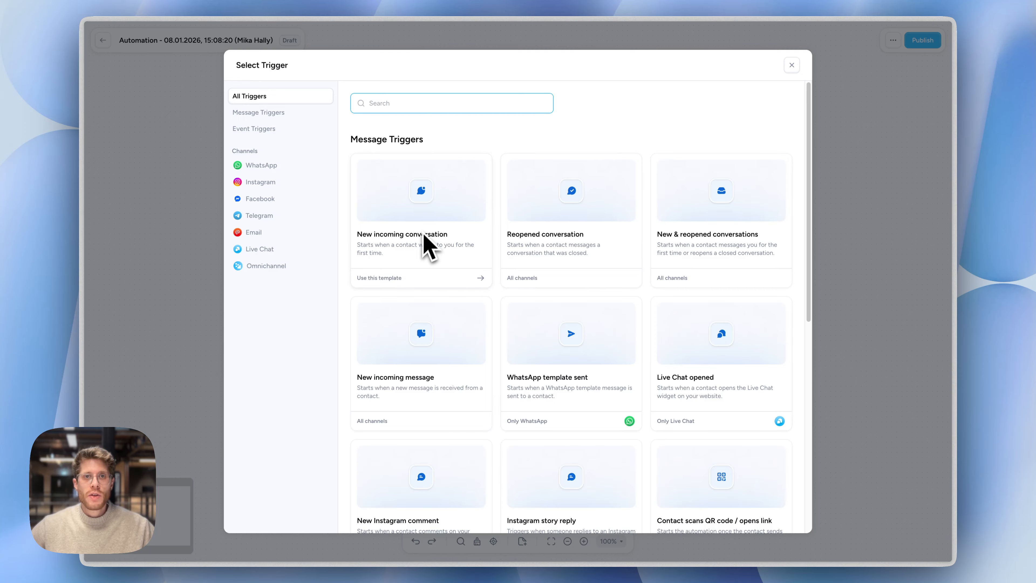
{"action": "mouse_move", "coordinate": [566, 223]}
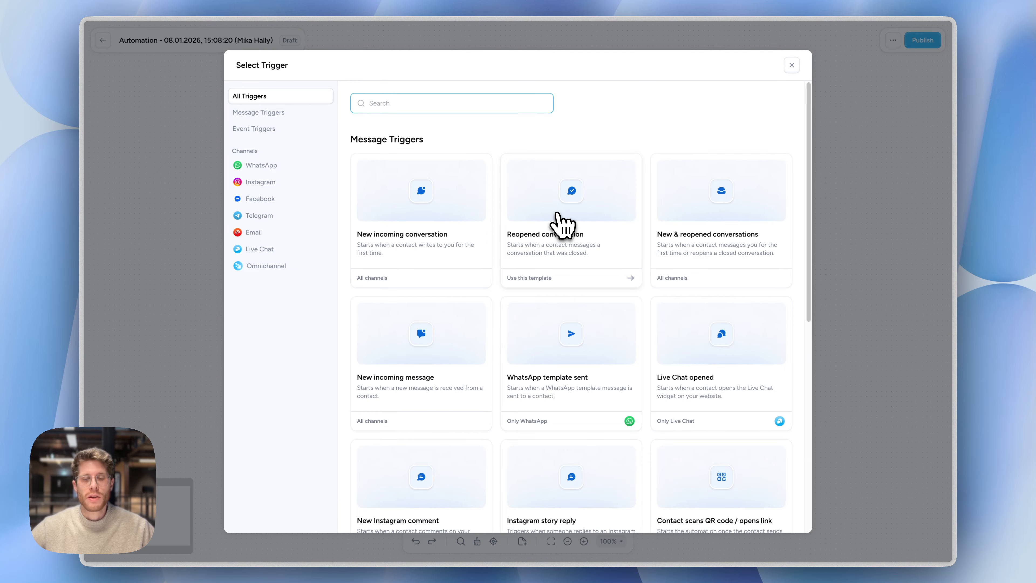
{"action": "left_click", "coordinate": [557, 213]}
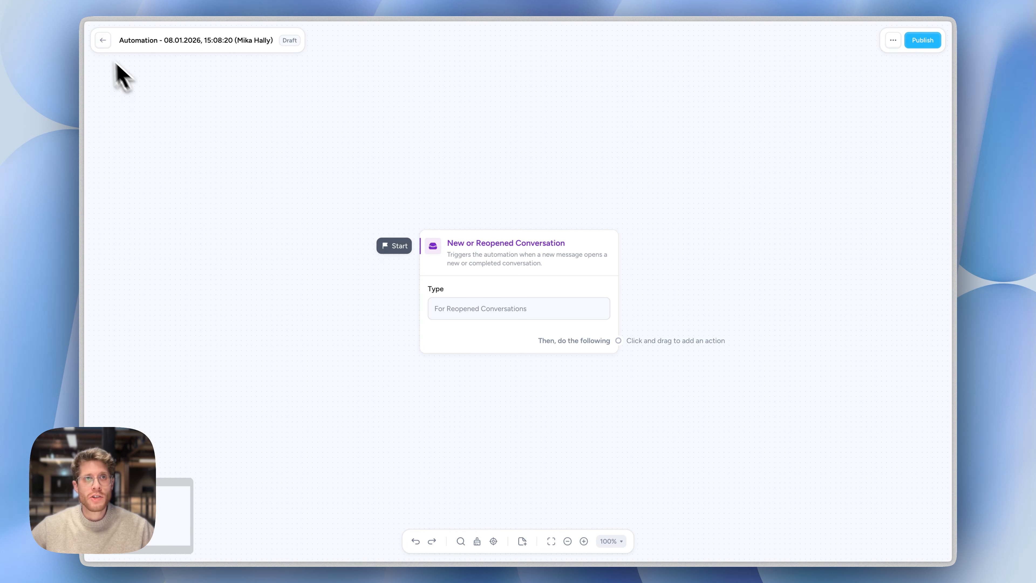
Leave the automation and view the Done conversations in the inbox's Highlighted view
{"action": "left_click", "coordinate": [103, 40]}
{"action": "left_click", "coordinate": [100, 69]}
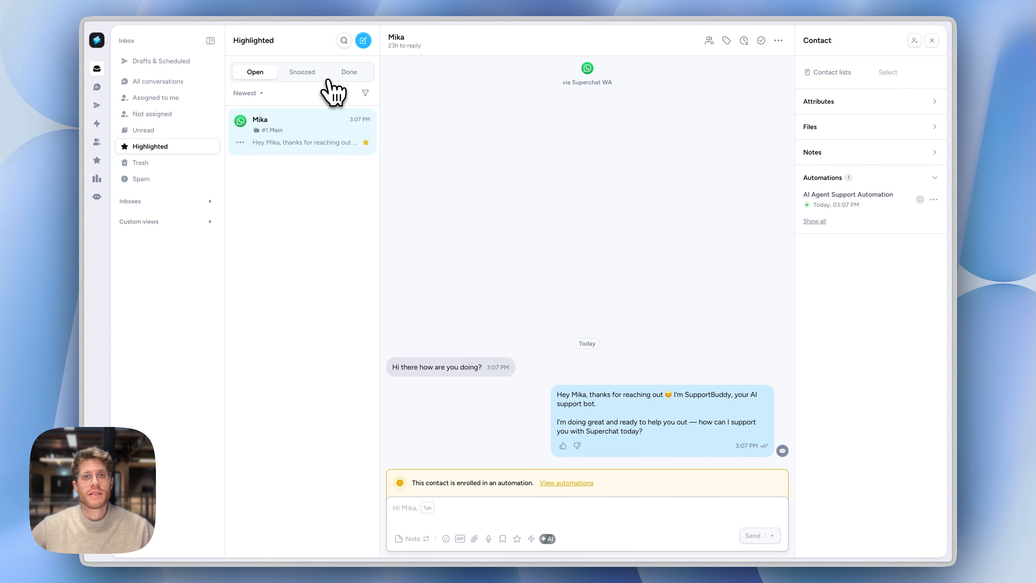
{"action": "left_click", "coordinate": [365, 75]}
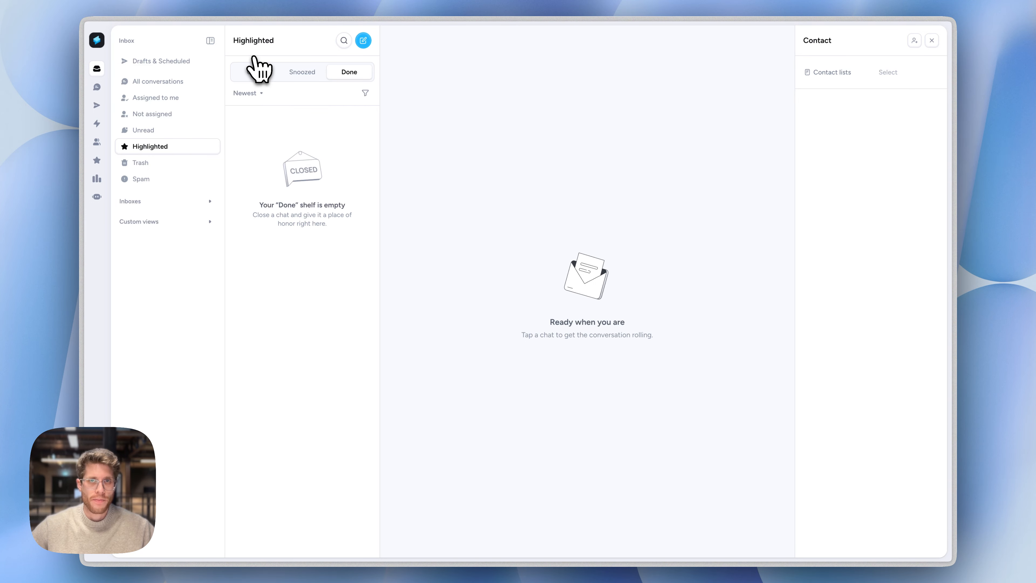
Reopen the 15:08:20 automation draft and replace its trigger with New & reopened conversations
{"action": "left_click", "coordinate": [107, 124]}
{"action": "left_click", "coordinate": [333, 454]}
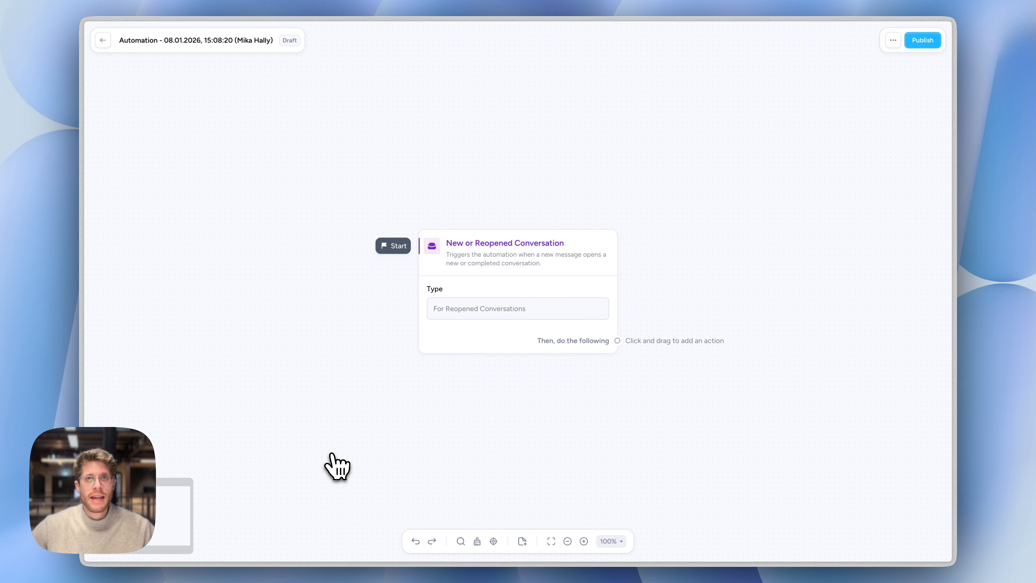
{"action": "left_click", "coordinate": [525, 212]}
{"action": "left_click", "coordinate": [513, 250]}
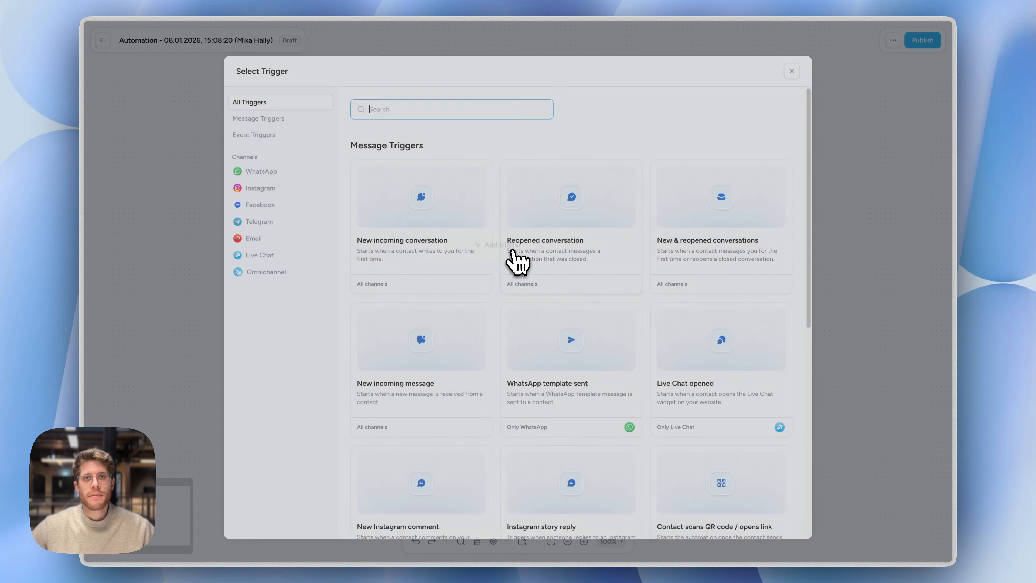
{"action": "left_click", "coordinate": [711, 207]}
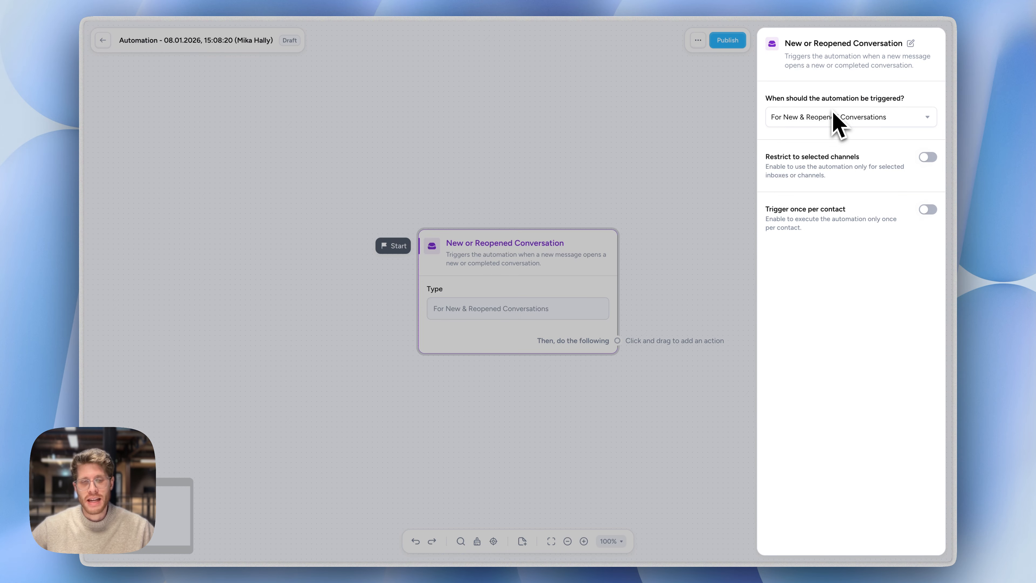
Replace the trigger with New incoming message, shift its card slightly on the canvas, and close its settings
{"action": "mouse_move", "coordinate": [562, 273]}
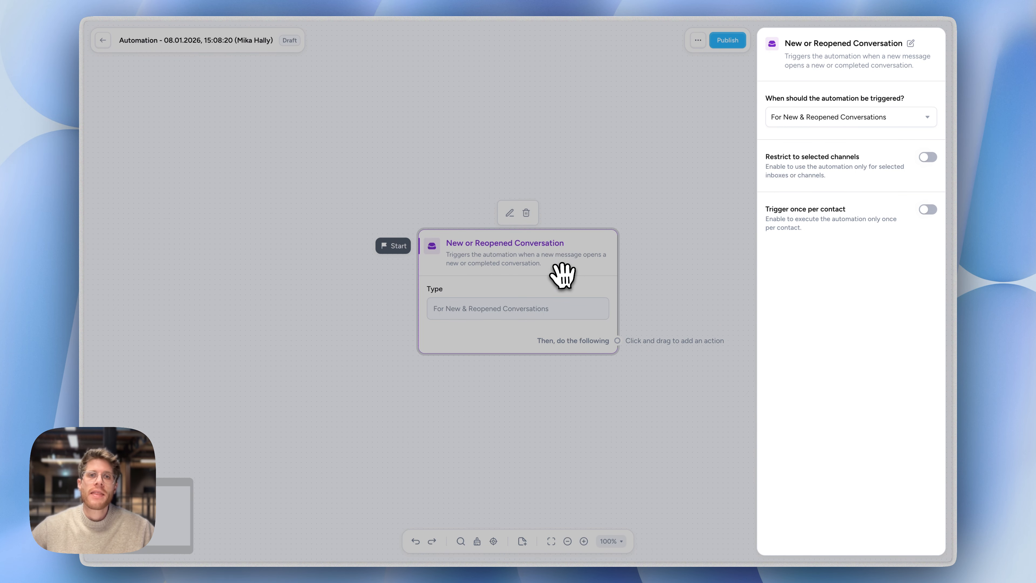
{"action": "left_click", "coordinate": [527, 211]}
{"action": "left_click", "coordinate": [506, 240]}
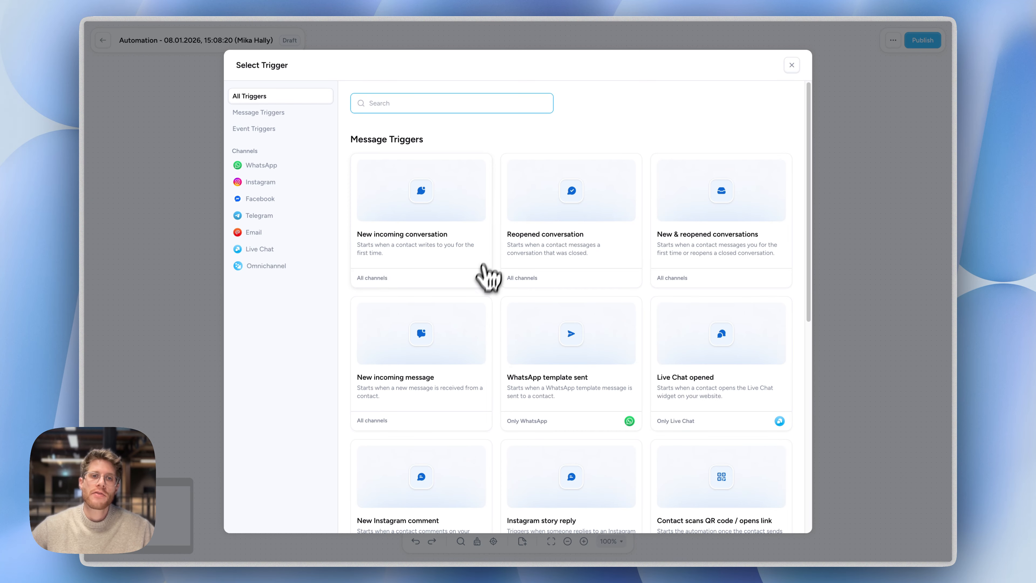
{"action": "left_click", "coordinate": [436, 356]}
{"action": "left_click_drag", "start_coordinate": [496, 269], "coordinate": [438, 255]}
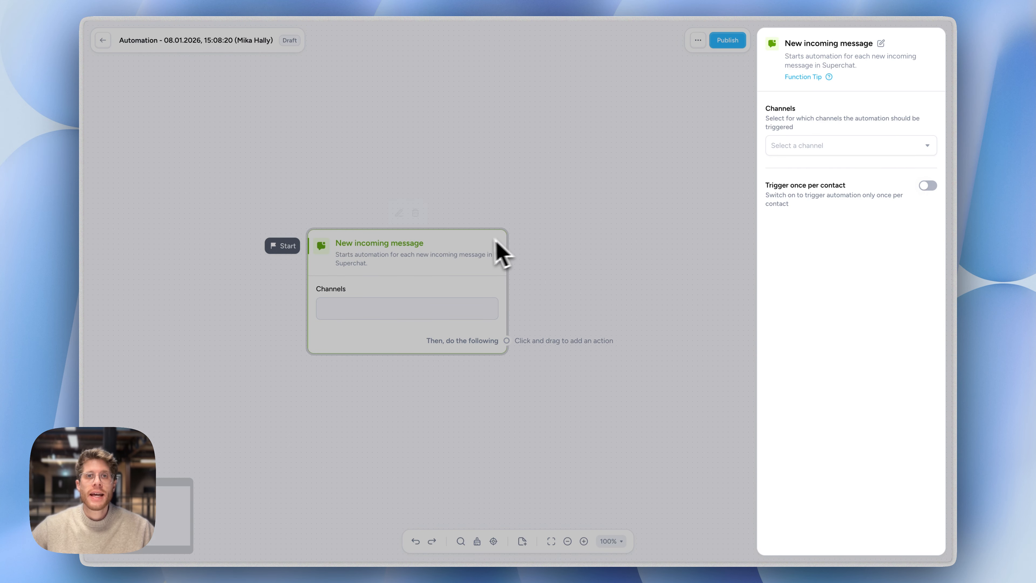
{"action": "mouse_move", "coordinate": [480, 244]}
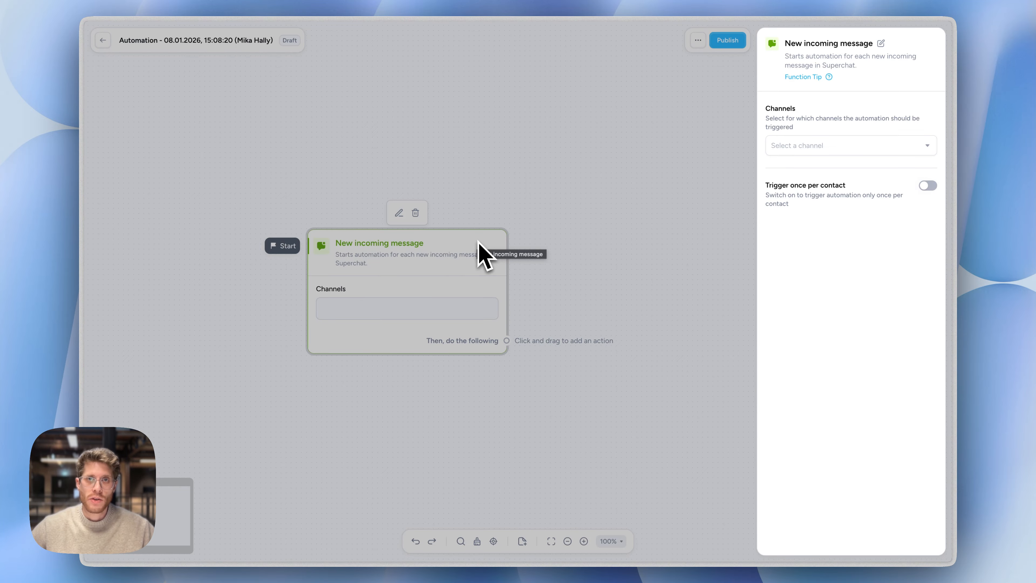
{"action": "left_click", "coordinate": [576, 255]}
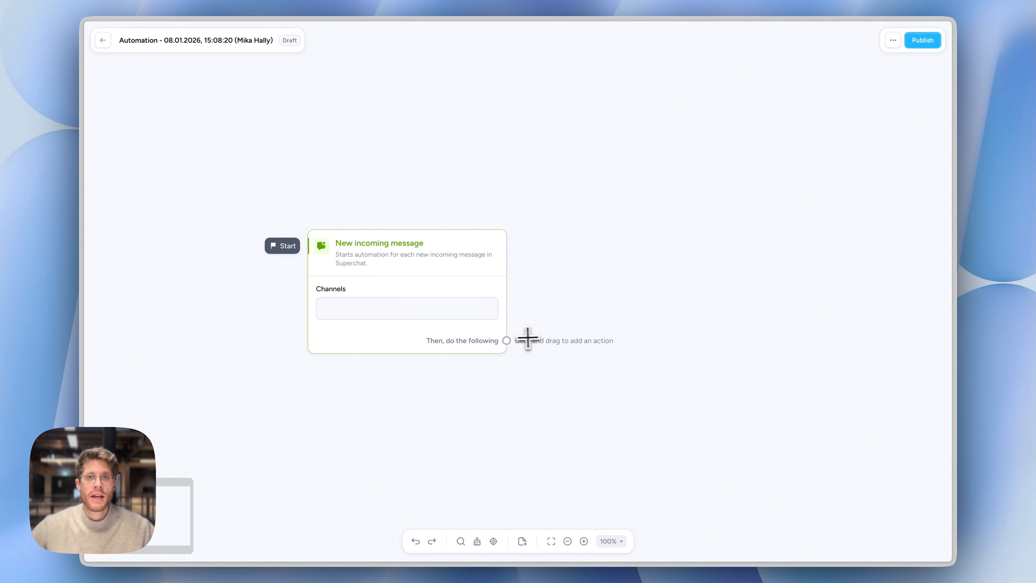
Add an Opening hours filter as the action following the New incoming message trigger
{"action": "left_click_drag", "start_coordinate": [508, 341], "coordinate": [562, 271]}
{"action": "type", "text": "fil"}
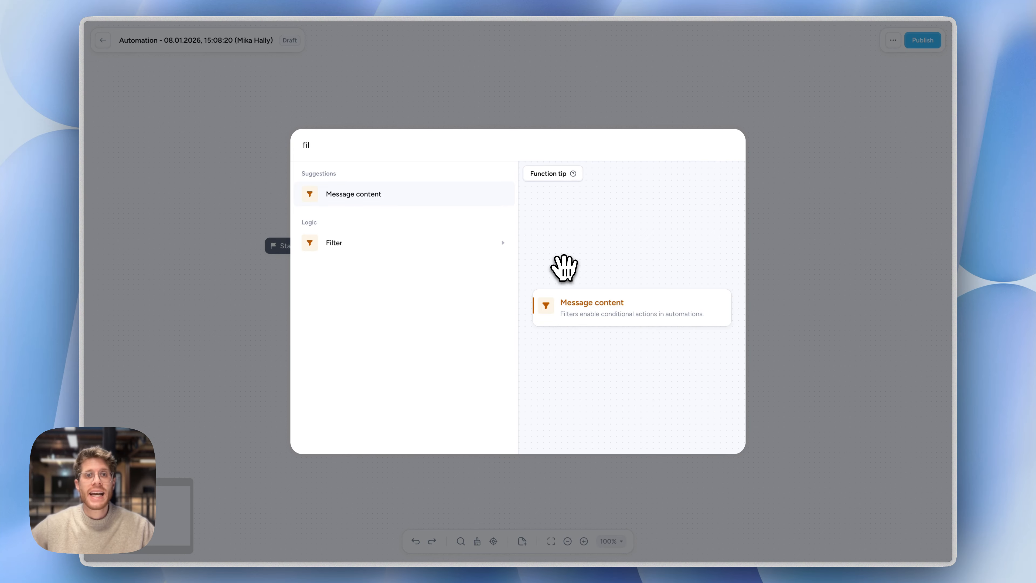
{"action": "key", "text": "Down"}
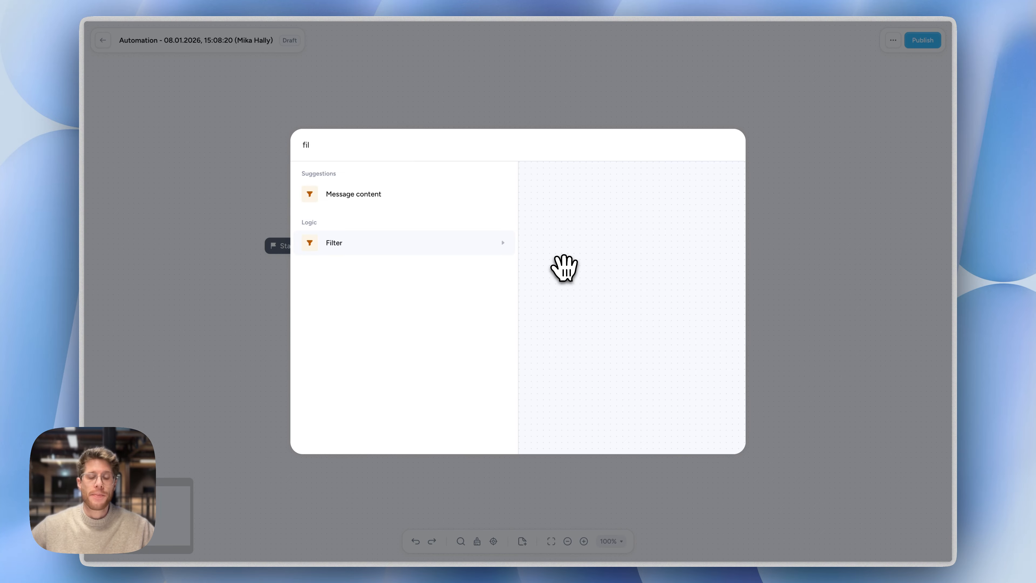
{"action": "key", "text": "Return"}
{"action": "type", "text": "open"}
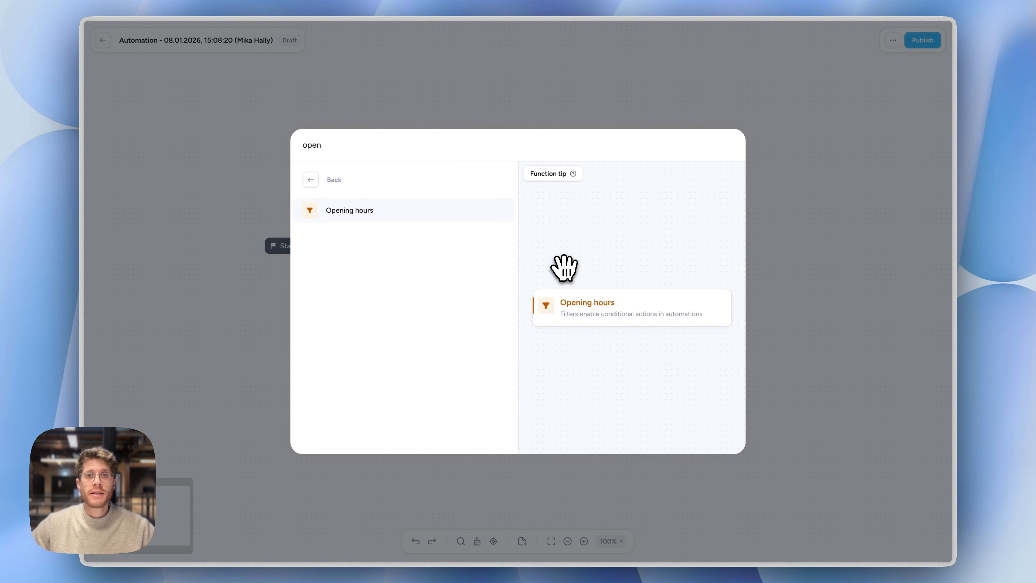
{"action": "key", "text": "Return"}
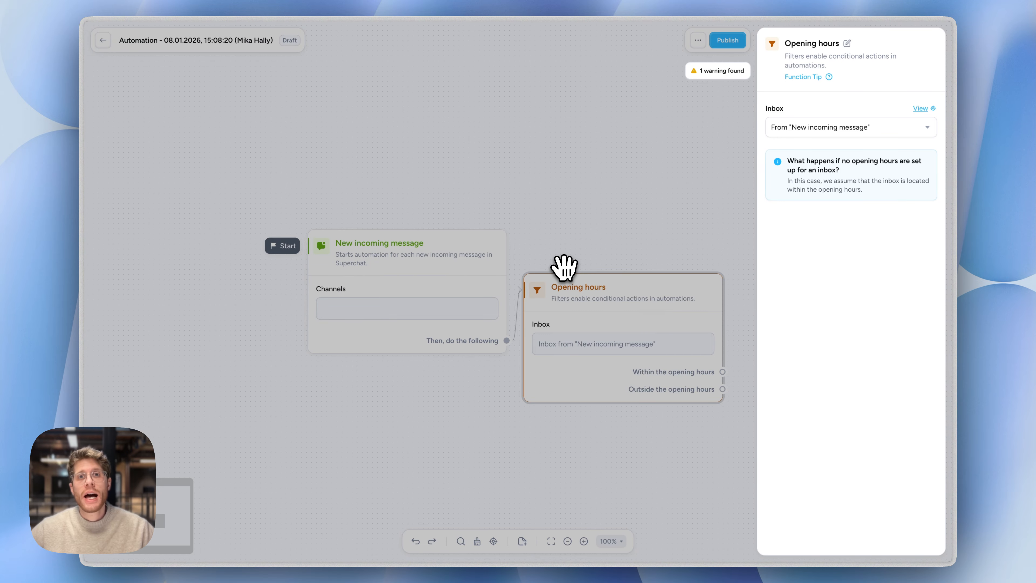
Close the filter's settings and arrange the New incoming message and Opening hours cards side by side with space between them
{"action": "left_click_drag", "start_coordinate": [449, 305], "coordinate": [404, 289]}
{"action": "left_click_drag", "start_coordinate": [587, 298], "coordinate": [579, 243]}
{"action": "left_click", "coordinate": [619, 377]}
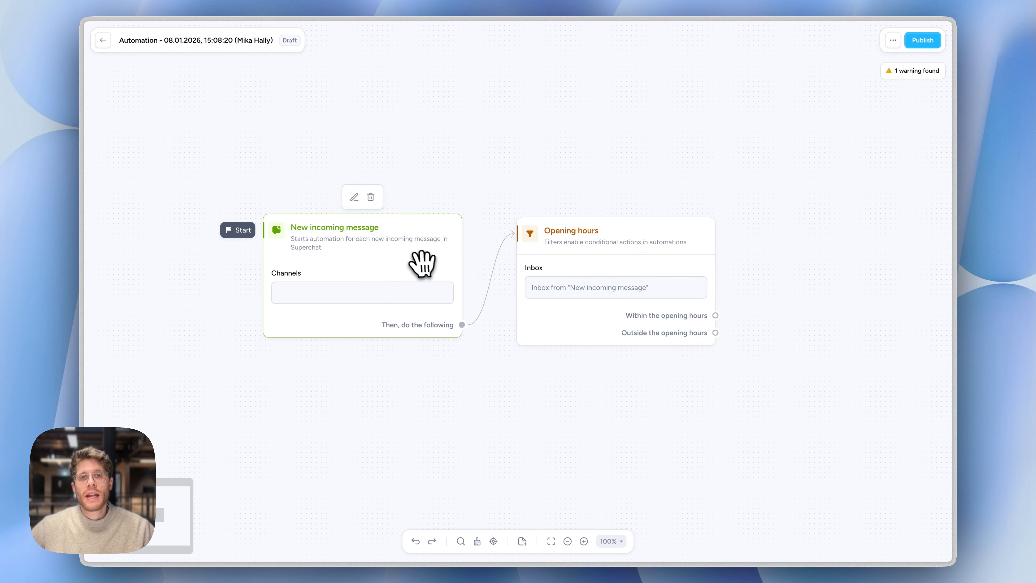
{"action": "mouse_move", "coordinate": [425, 263]}
{"action": "left_mouse_down"}
{"action": "mouse_move", "coordinate": [440, 269]}
{"action": "mouse_move", "coordinate": [426, 271]}
{"action": "left_mouse_up"}
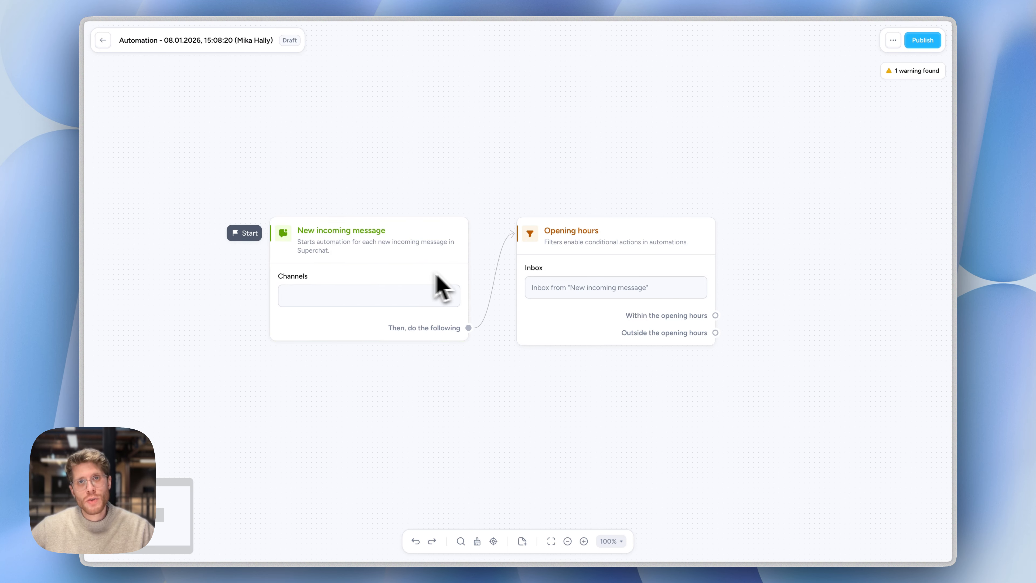
{"action": "mouse_move", "coordinate": [615, 273]}
{"action": "left_mouse_down"}
{"action": "mouse_move", "coordinate": [631, 272]}
{"action": "mouse_move", "coordinate": [616, 267]}
{"action": "mouse_move", "coordinate": [618, 278]}
{"action": "left_mouse_up"}
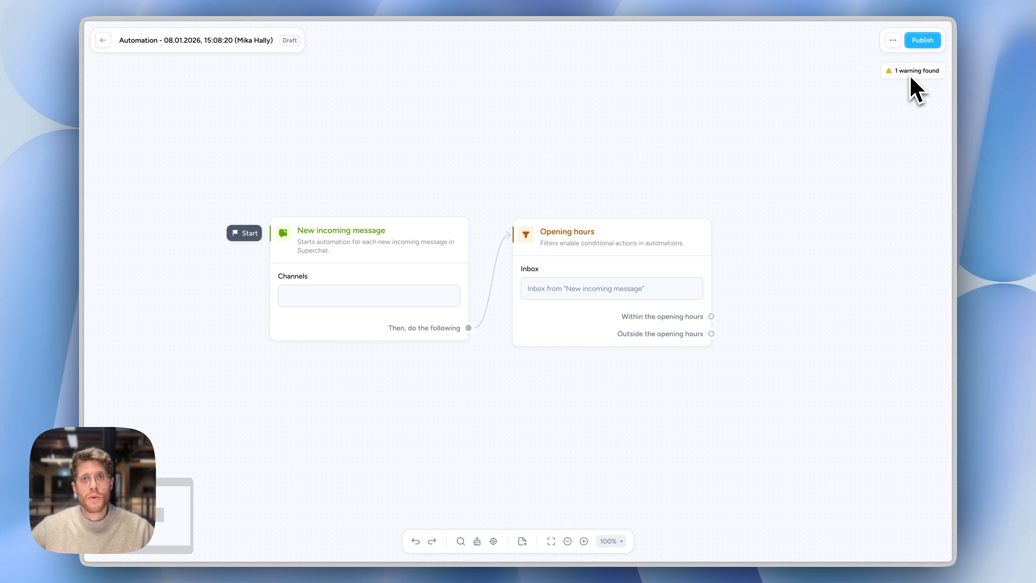
{"action": "mouse_move", "coordinate": [643, 262]}
{"action": "left_mouse_down"}
{"action": "mouse_move", "coordinate": [655, 271]}
{"action": "mouse_move", "coordinate": [632, 263]}
{"action": "left_mouse_up"}
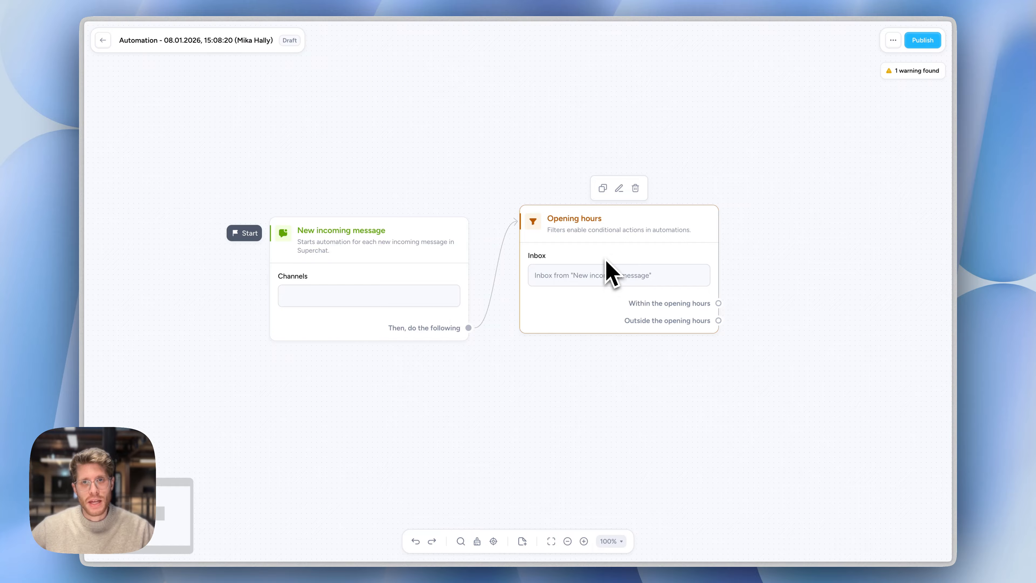
{"action": "left_click_drag", "start_coordinate": [422, 268], "coordinate": [428, 248]}
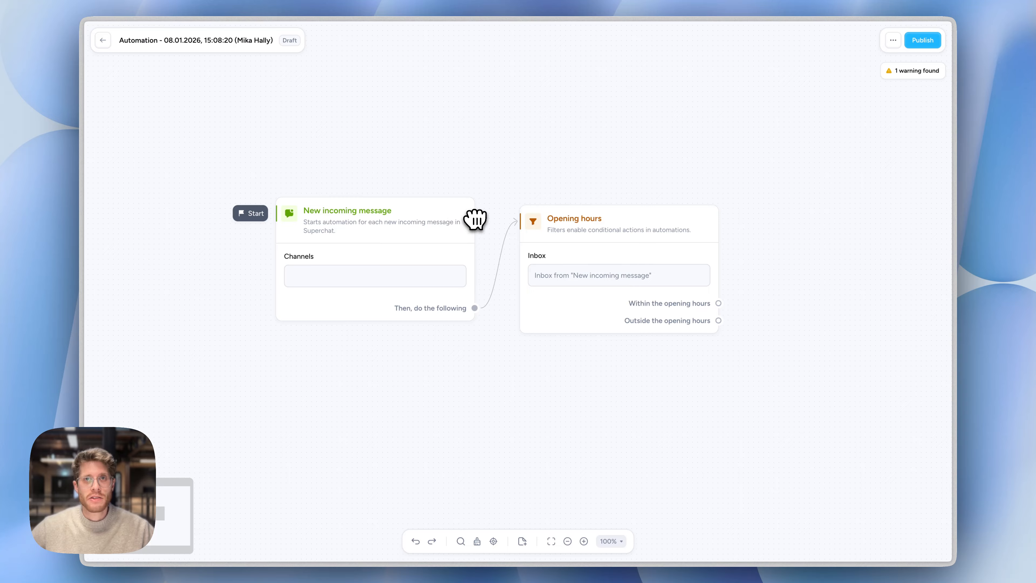
Add an AI Agent action to the Outside the opening hours branch and align its card beside the Opening hours card
{"action": "mouse_move", "coordinate": [624, 230]}
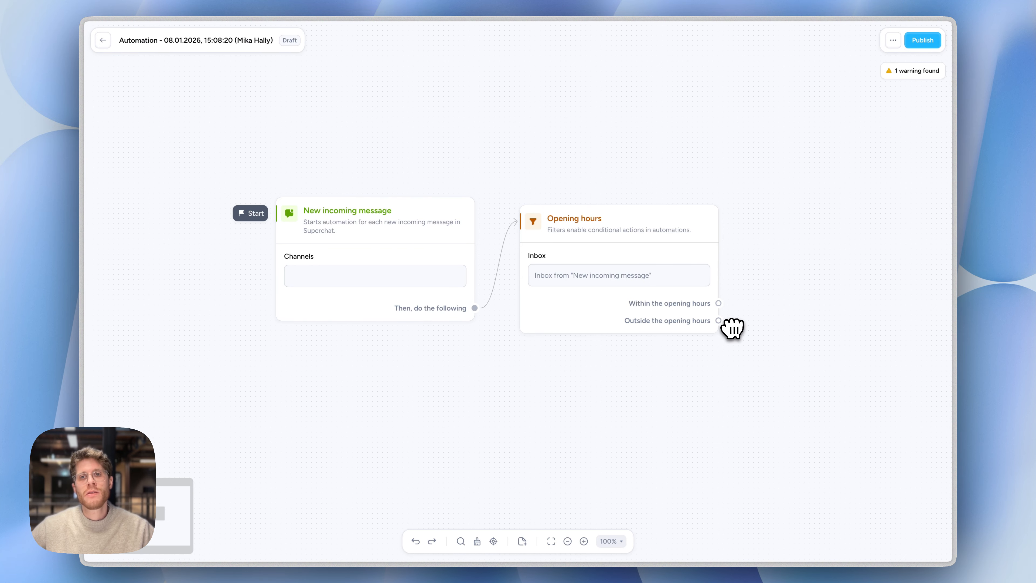
{"action": "left_click", "coordinate": [716, 320]}
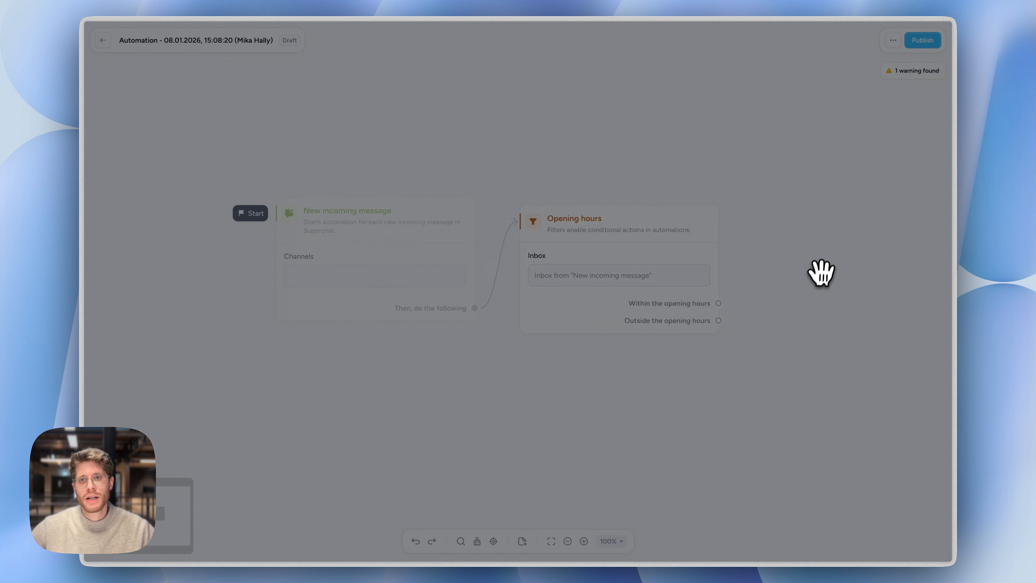
{"action": "type", "text": "ai"}
{"action": "key", "text": "Return"}
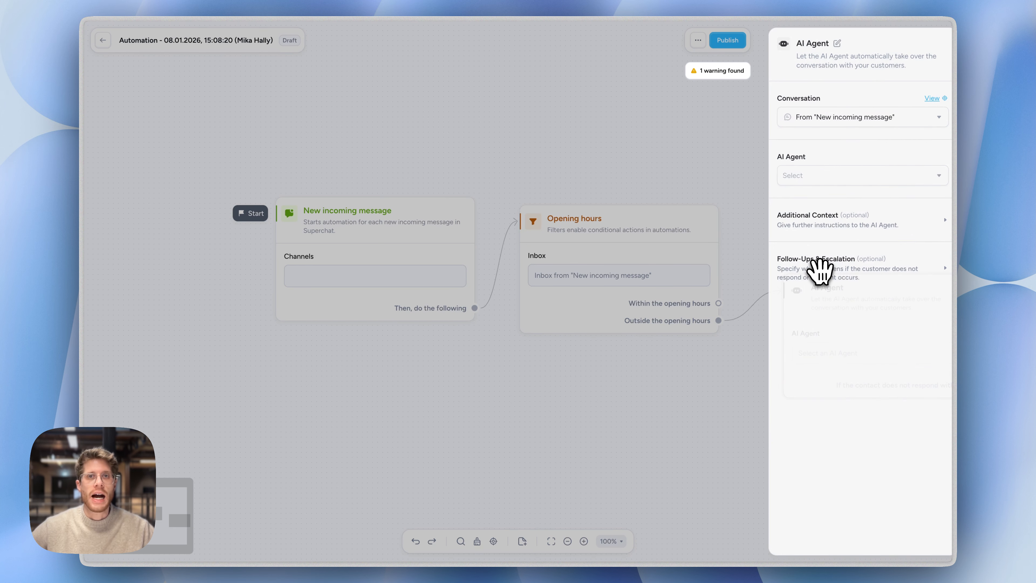
{"action": "left_click", "coordinate": [597, 369]}
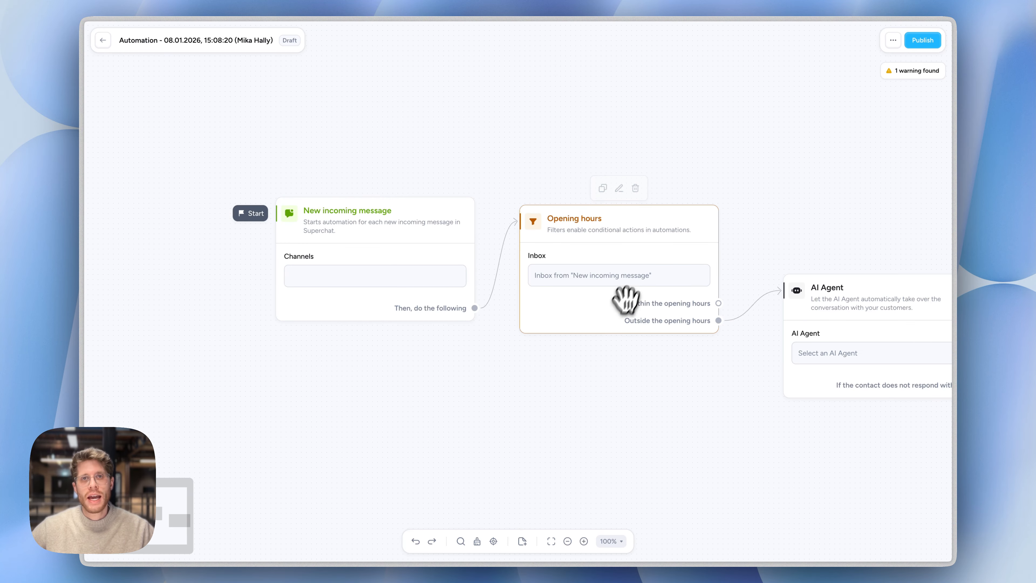
{"action": "left_click_drag", "start_coordinate": [810, 304], "coordinate": [792, 232]}
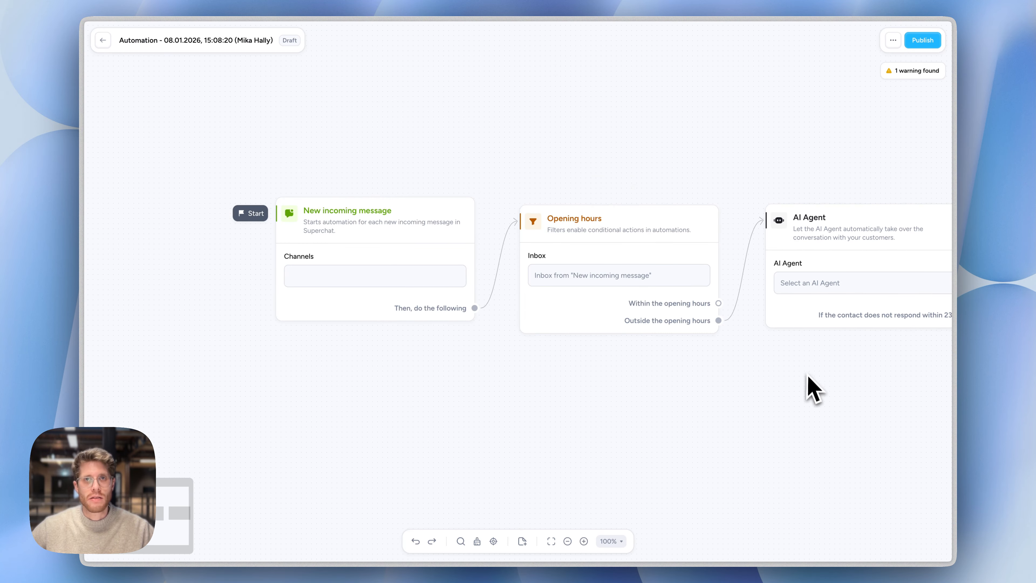
Replace the Opening hours and AI Agent cards with a Message content filter following the New incoming message trigger
{"action": "left_click_drag", "start_coordinate": [879, 393], "coordinate": [598, 195]}
{"action": "key", "text": "BackSpace"}
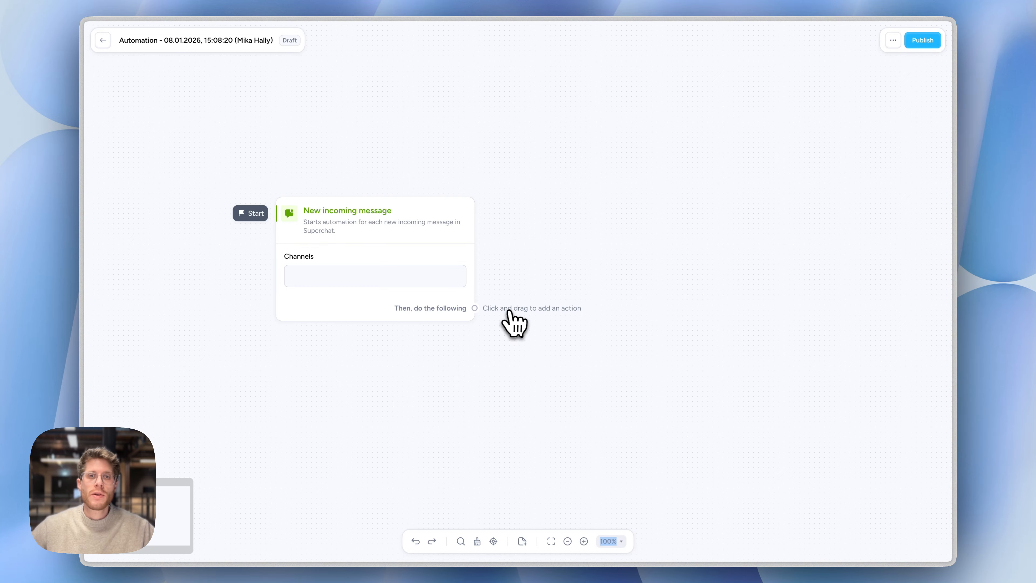
{"action": "left_click_drag", "start_coordinate": [506, 310], "coordinate": [542, 240]}
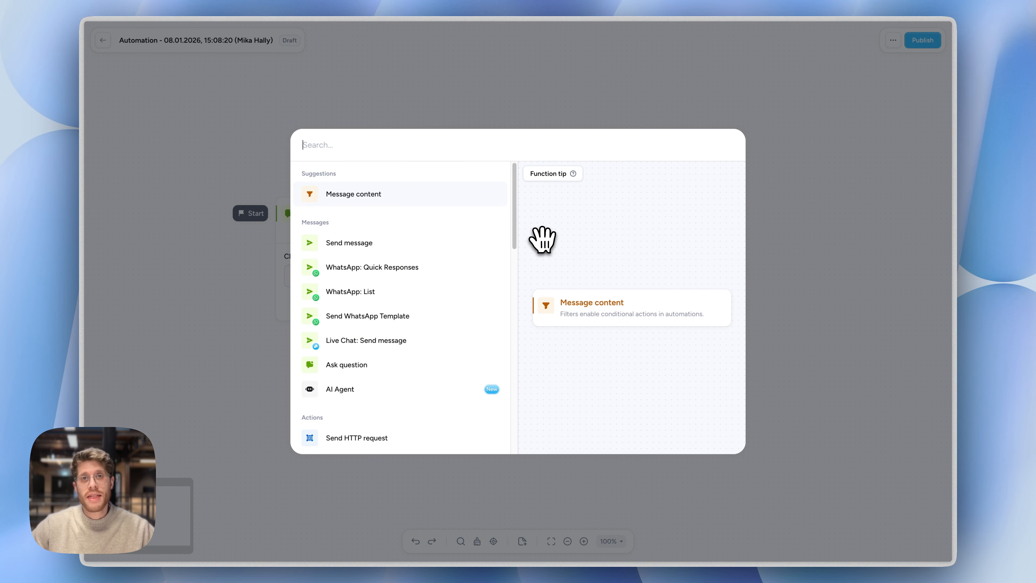
{"action": "left_click", "coordinate": [342, 194]}
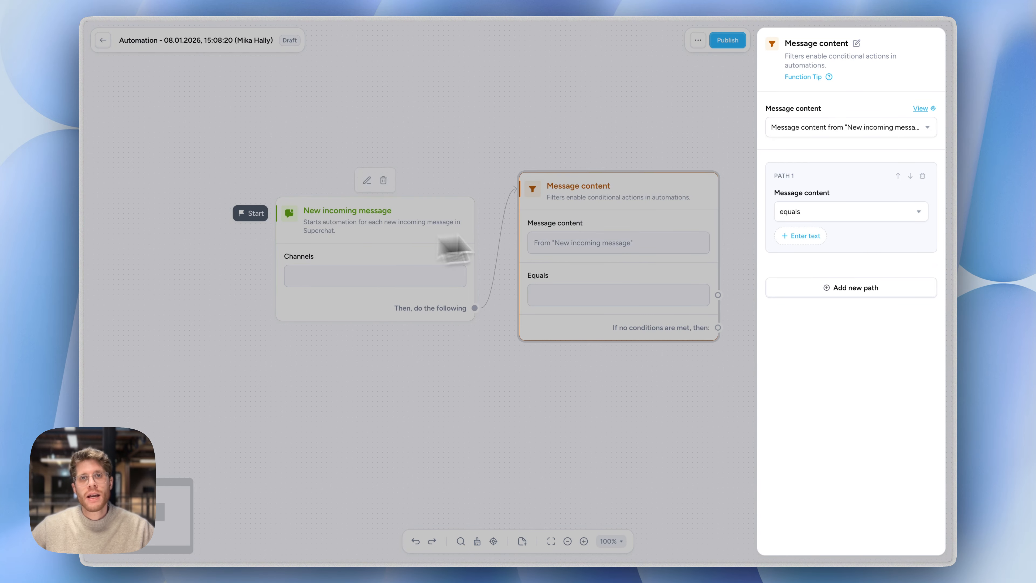
Set the filter's Path 1 condition to contains one of with the texts "ad" and "advertisement", and close its settings
{"action": "left_click", "coordinate": [812, 212]}
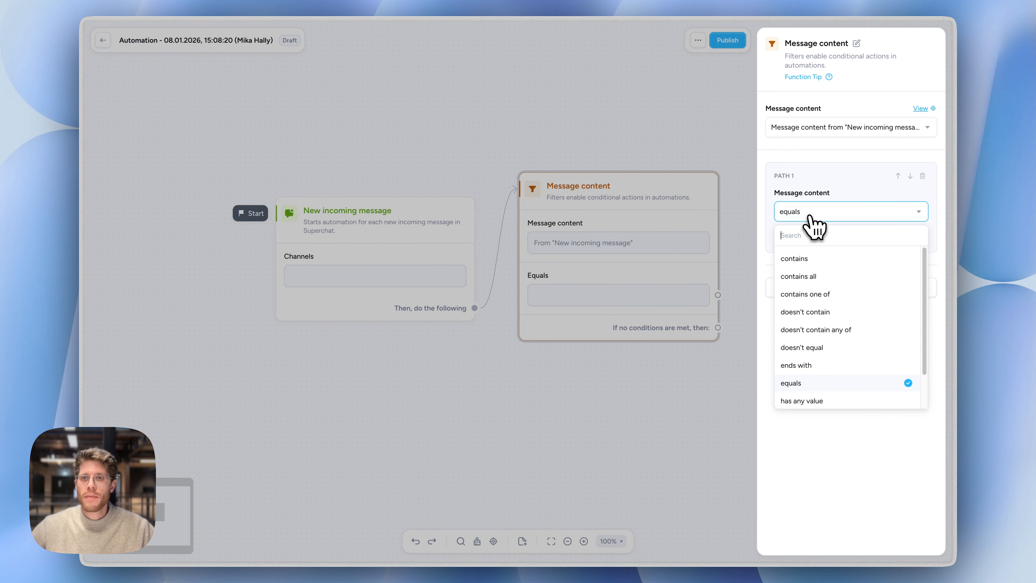
{"action": "left_click", "coordinate": [832, 294]}
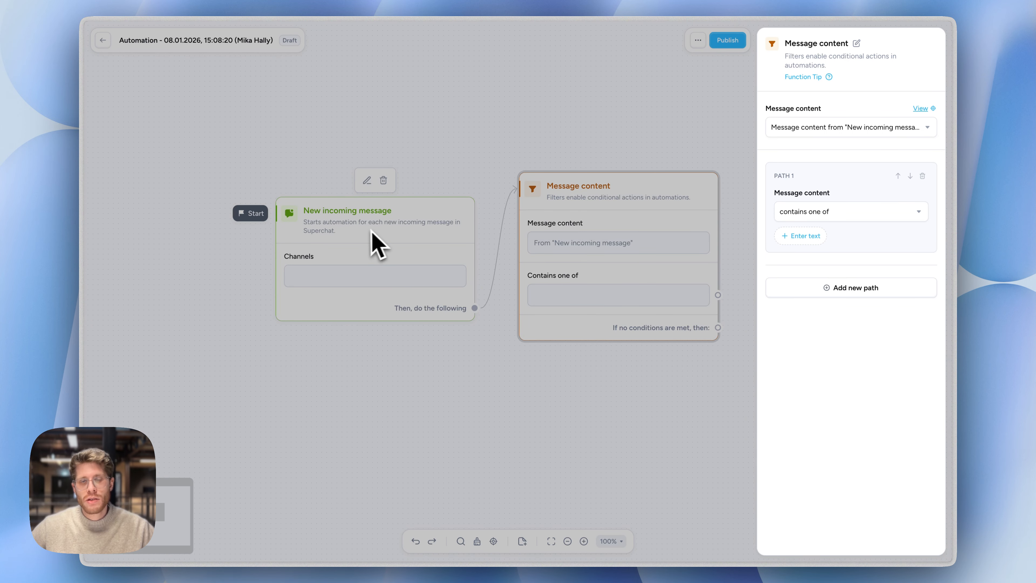
{"action": "left_click", "coordinate": [814, 240]}
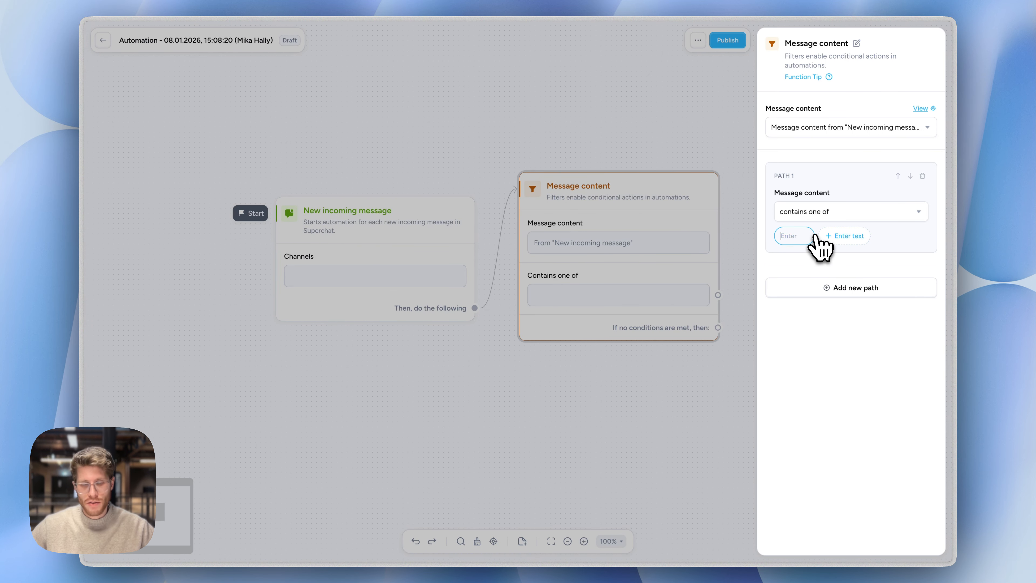
{"action": "type", "text": "ad"}
{"action": "key", "text": "Return"}
{"action": "type", "text": "ad"}
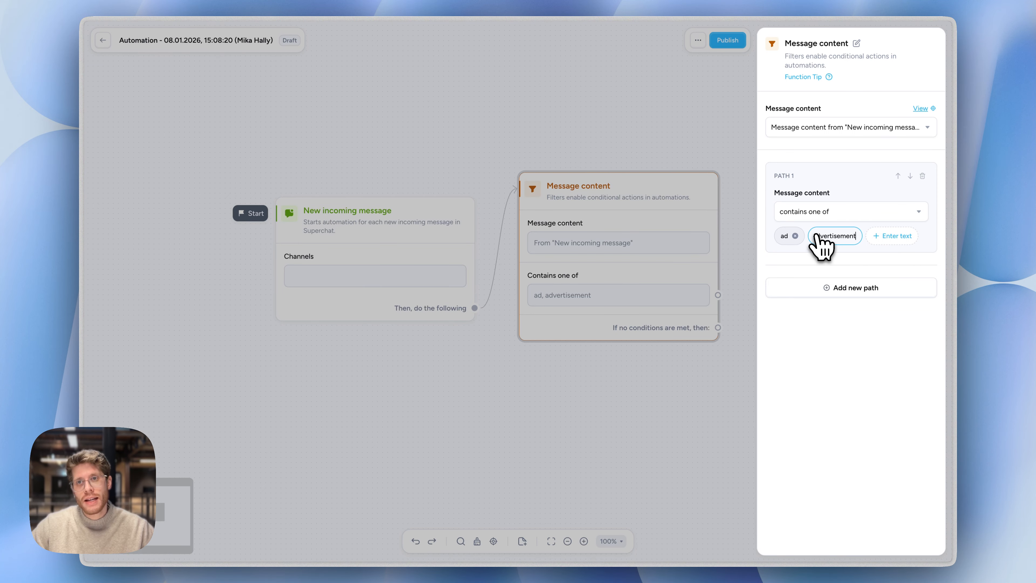
{"action": "key", "text": "Return"}
{"action": "left_click", "coordinate": [632, 155]}
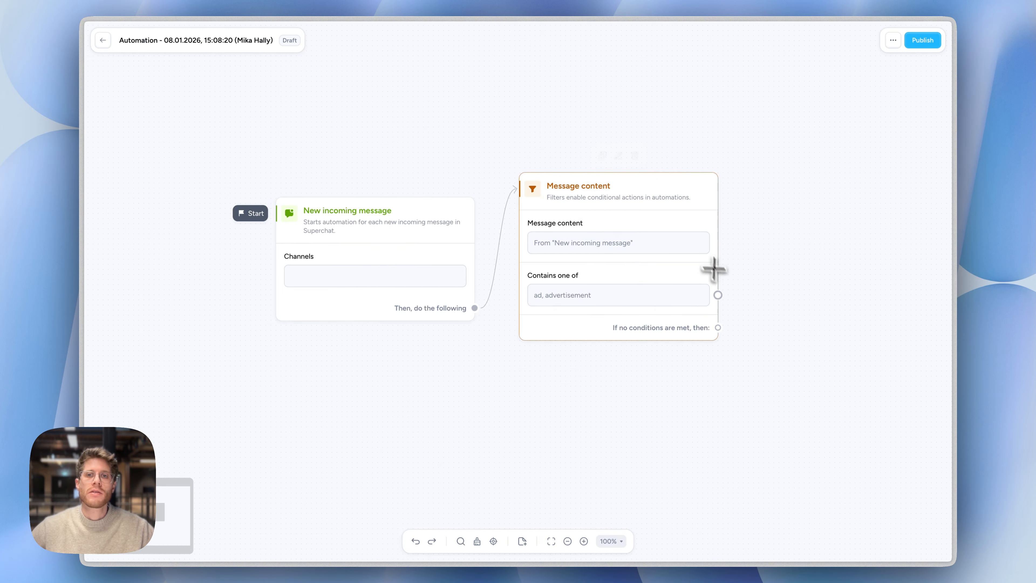
Add a Mark conversation as spam action to the "ad, advertisement" path and arrange the three cards in a row
{"action": "left_click_drag", "start_coordinate": [714, 270], "coordinate": [757, 220]}
{"action": "type", "text": "spam"}
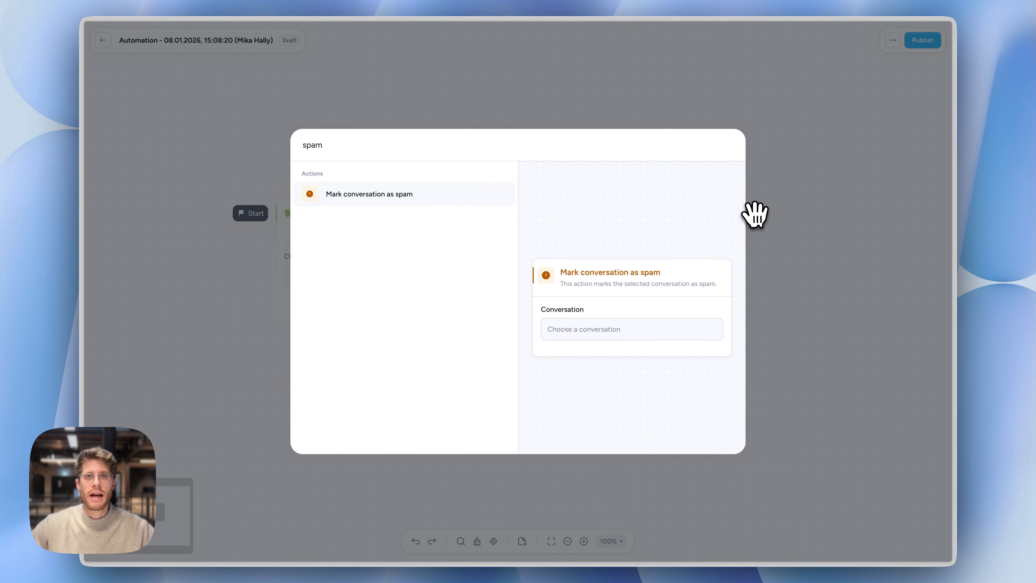
{"action": "key", "text": "Return"}
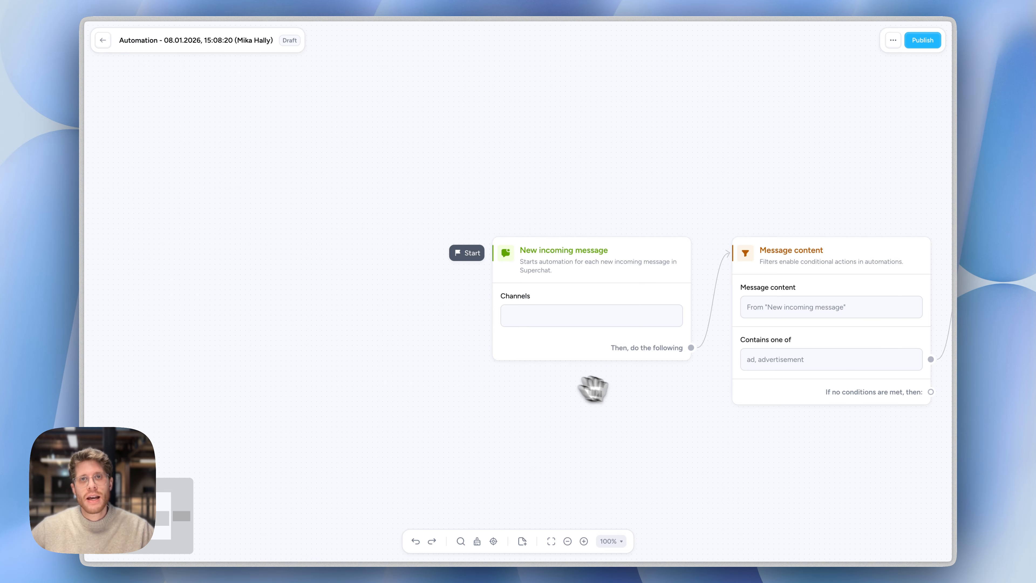
{"action": "left_click_drag", "start_coordinate": [592, 386], "coordinate": [351, 360]}
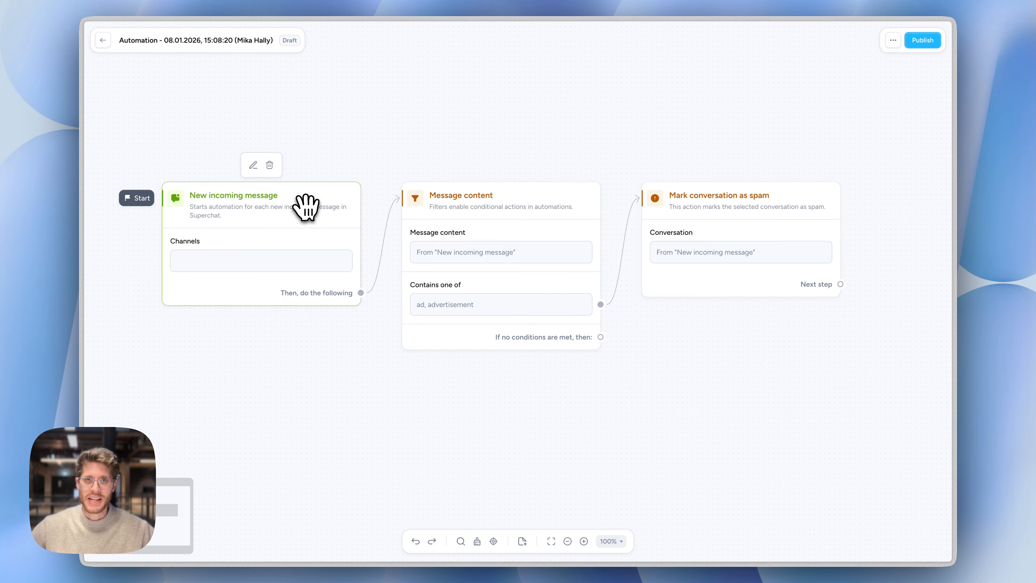
Delete all cards from the automation canvas and return to the Automations overview
{"action": "left_click_drag", "start_coordinate": [836, 423], "coordinate": [260, 176]}
{"action": "key", "text": "BackSpace"}
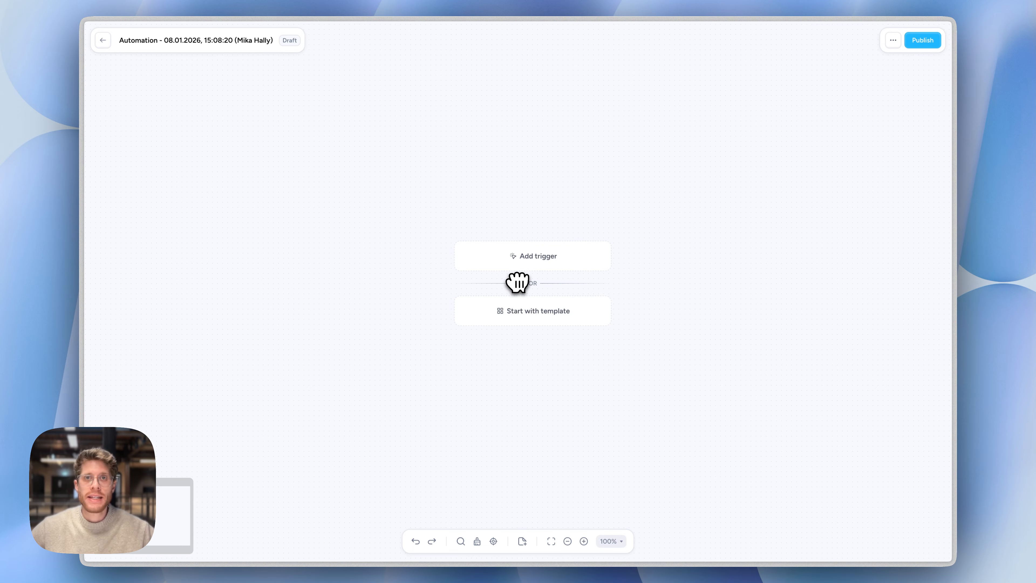
{"action": "left_click", "coordinate": [103, 40]}
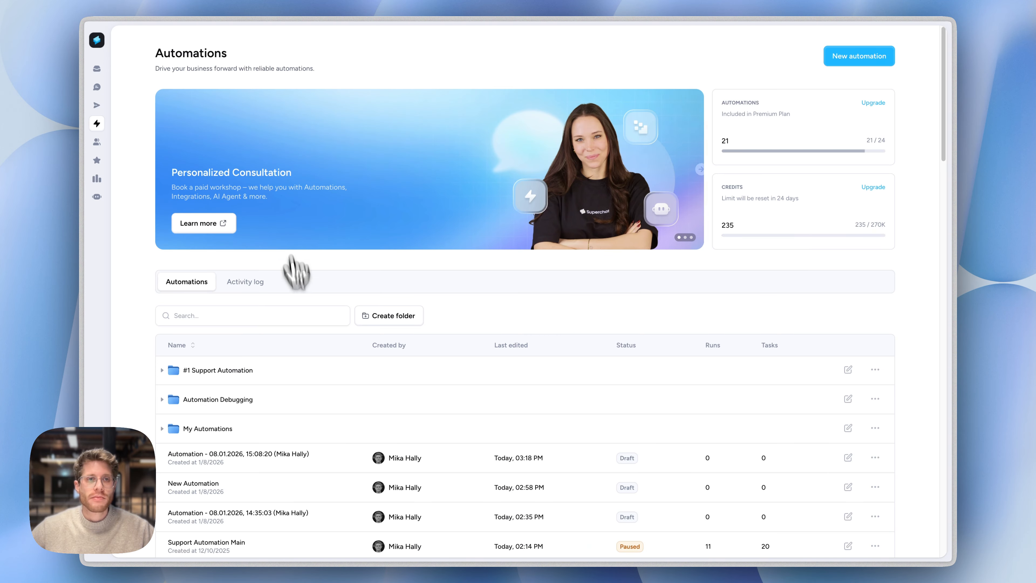
View the contents of the #1 Support Automation folder and the automation template gallery, closing both again
{"action": "left_click", "coordinate": [164, 371]}
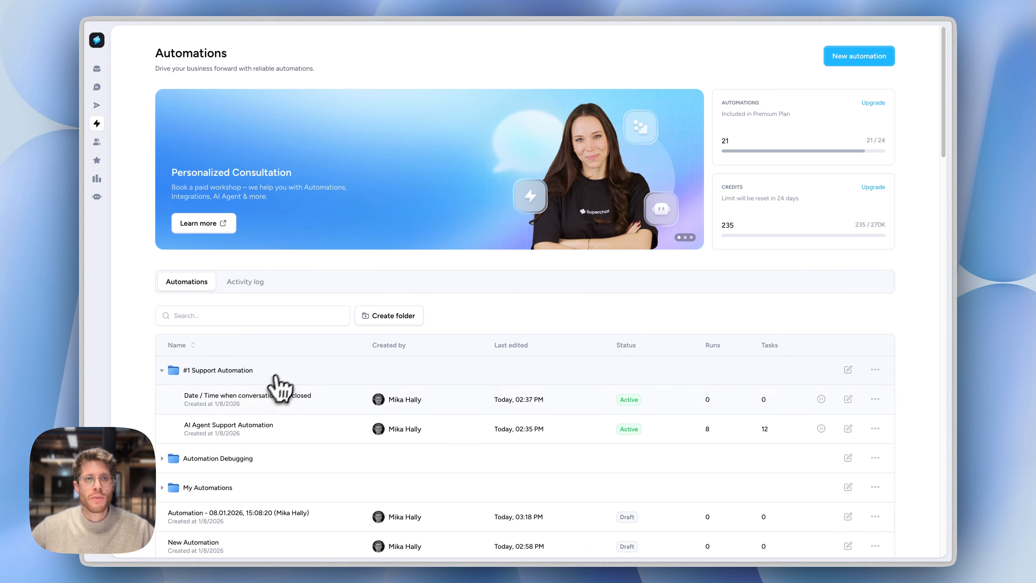
{"action": "left_click", "coordinate": [225, 376]}
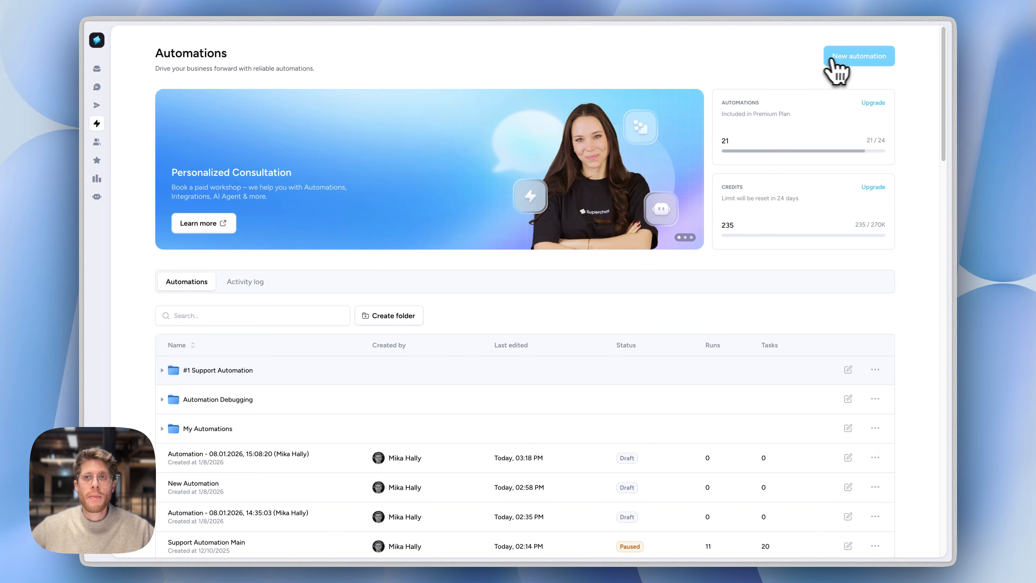
{"action": "left_click", "coordinate": [840, 60]}
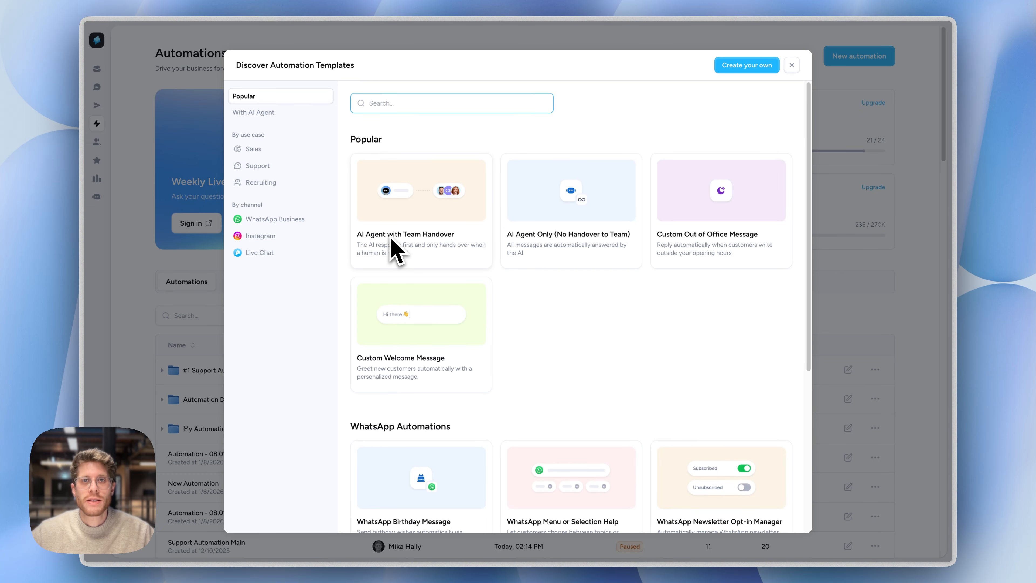
{"action": "left_click", "coordinate": [820, 229]}
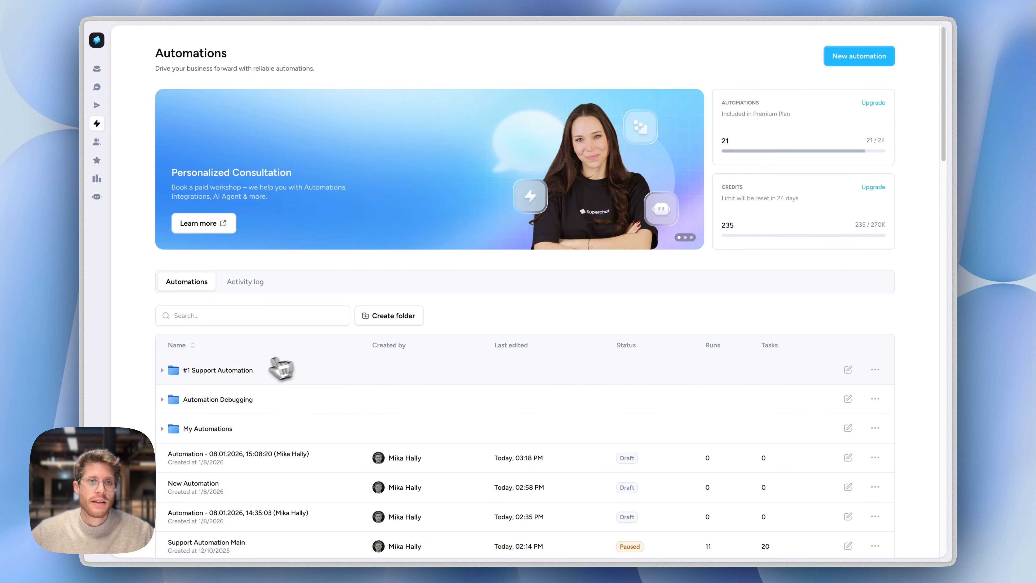
Open the AI Agent Support Automation from the #1 Support Automation folder and enlarge its flow for reading
{"action": "left_click", "coordinate": [278, 369]}
{"action": "left_click", "coordinate": [307, 428]}
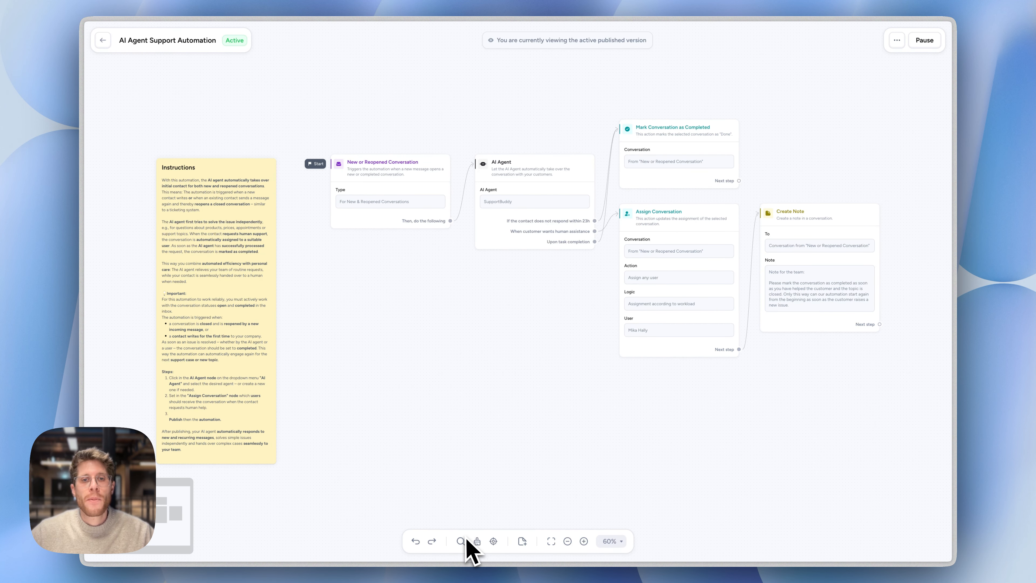
{"action": "double_click", "coordinate": [583, 542]}
{"action": "left_click_drag", "start_coordinate": [447, 360], "coordinate": [509, 487]}
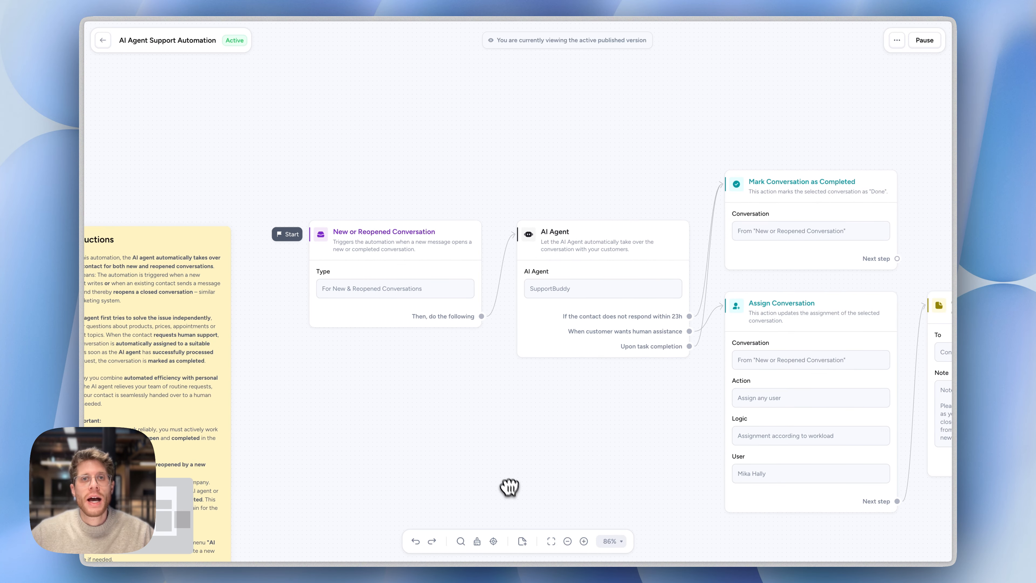
{"action": "double_click", "coordinate": [584, 540]}
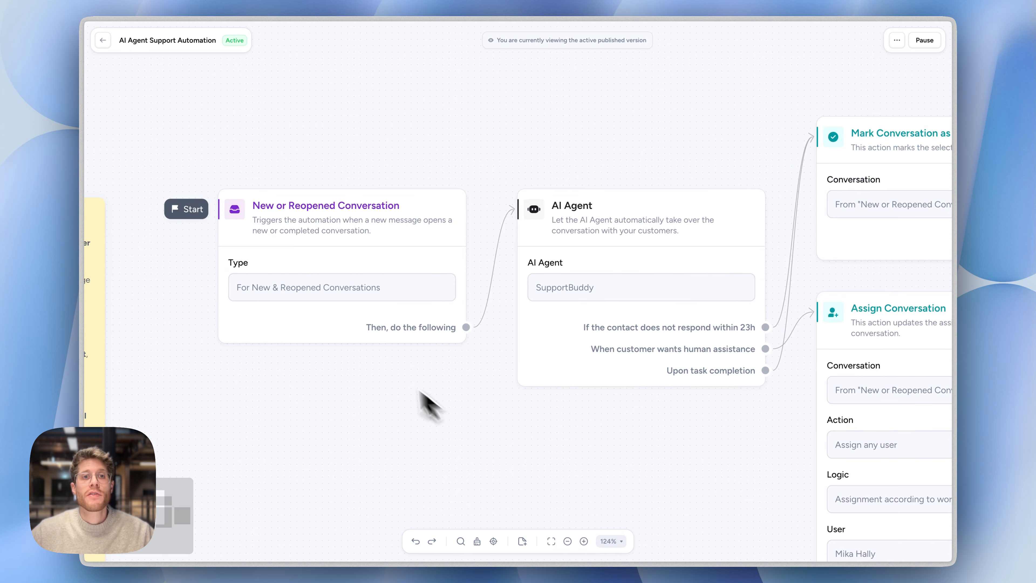
Examine the flow from the New or Reopened Conversation trigger through the AI Agent's exits to the completion, assignment and note actions
{"action": "left_click", "coordinate": [263, 298]}
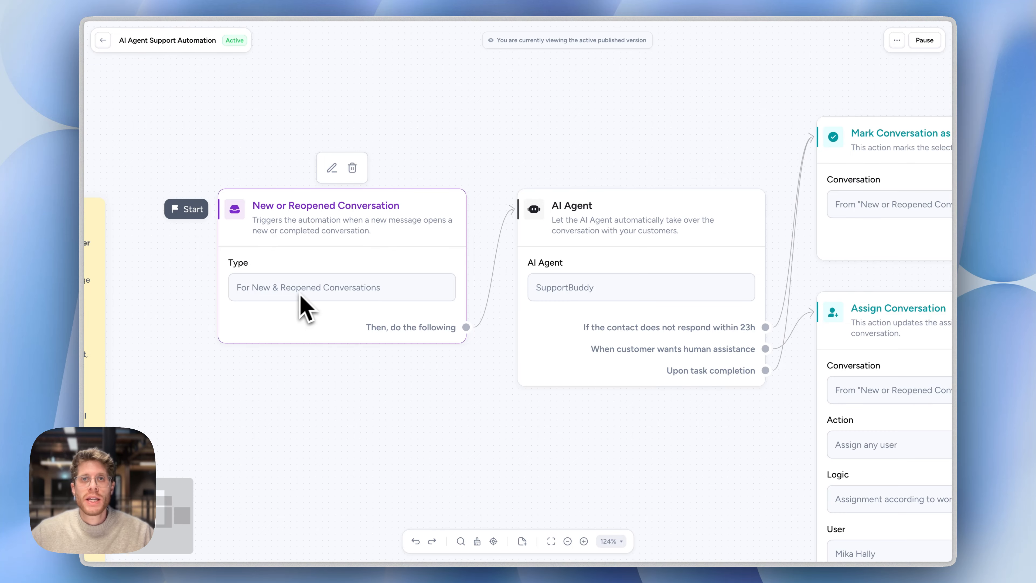
{"action": "left_click", "coordinate": [622, 229]}
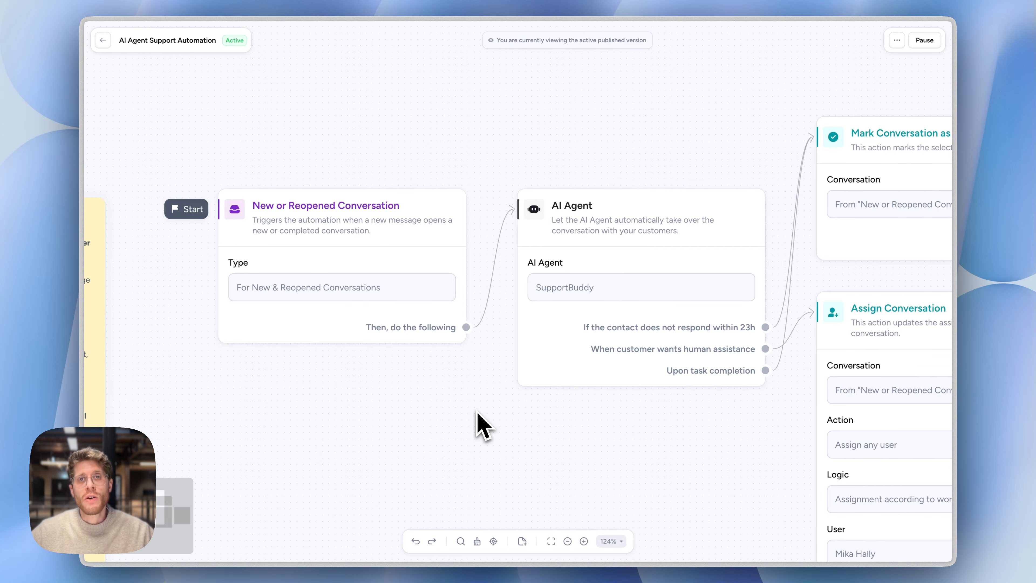
{"action": "left_click_drag", "start_coordinate": [583, 462], "coordinate": [417, 337]}
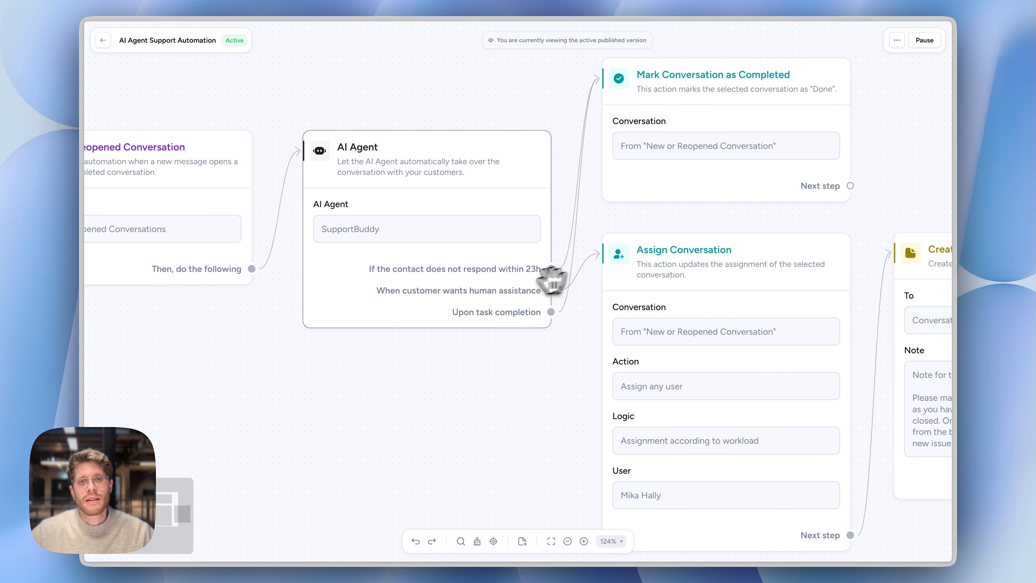
{"action": "left_click", "coordinate": [481, 296]}
{"action": "left_click", "coordinate": [500, 340]}
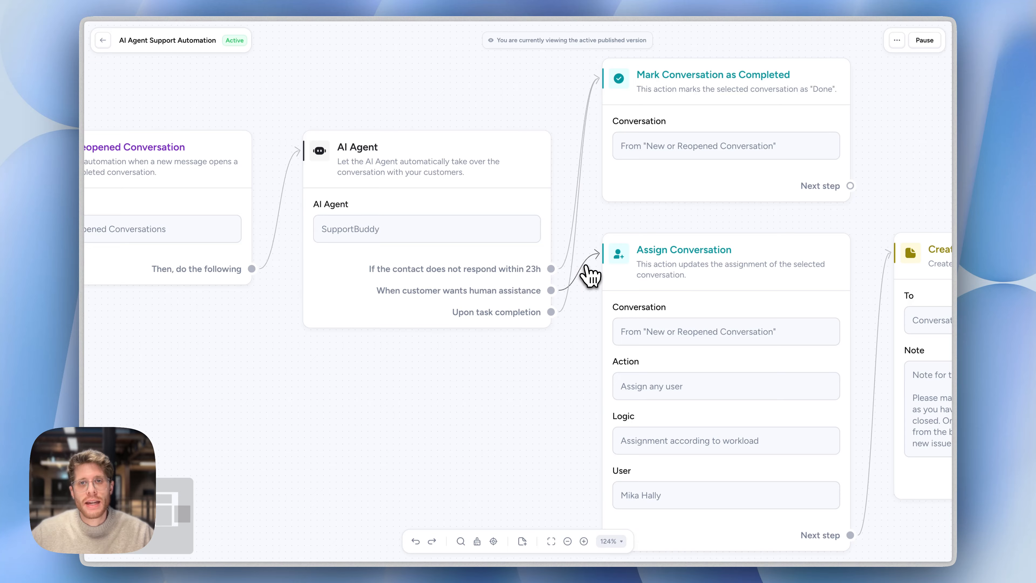
{"action": "mouse_move", "coordinate": [690, 275]}
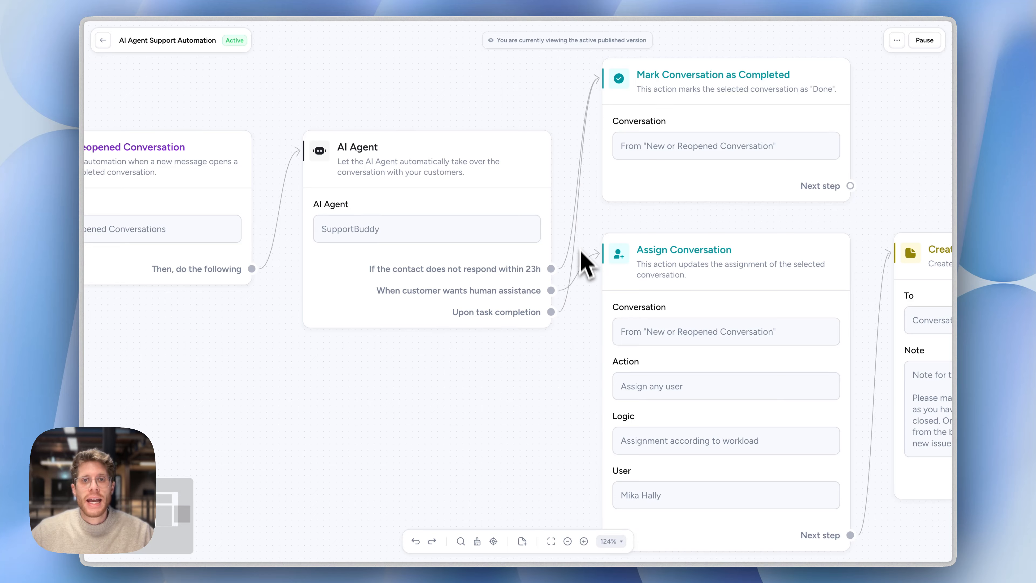
{"action": "mouse_move", "coordinate": [655, 135]}
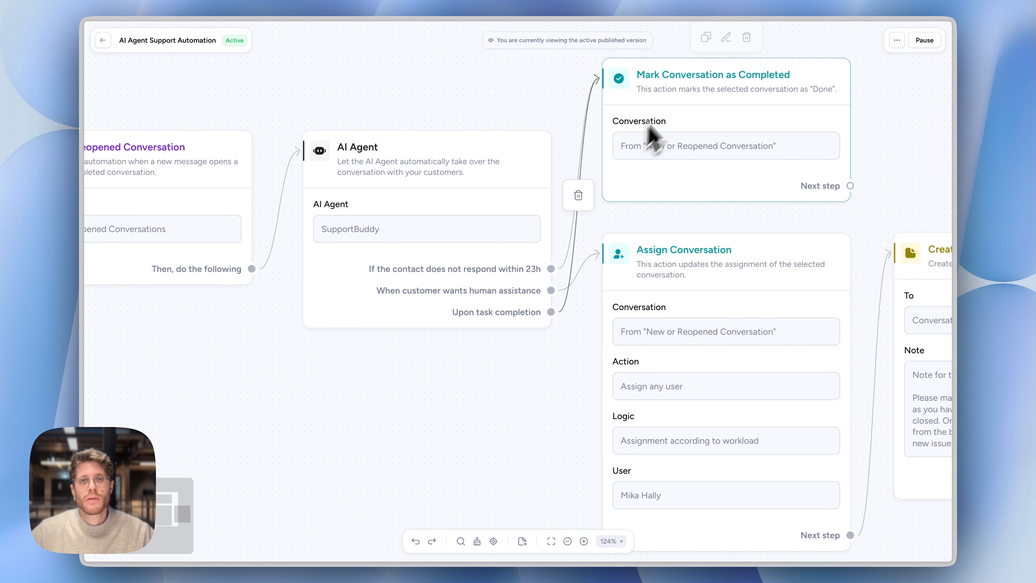
{"action": "mouse_move", "coordinate": [498, 284]}
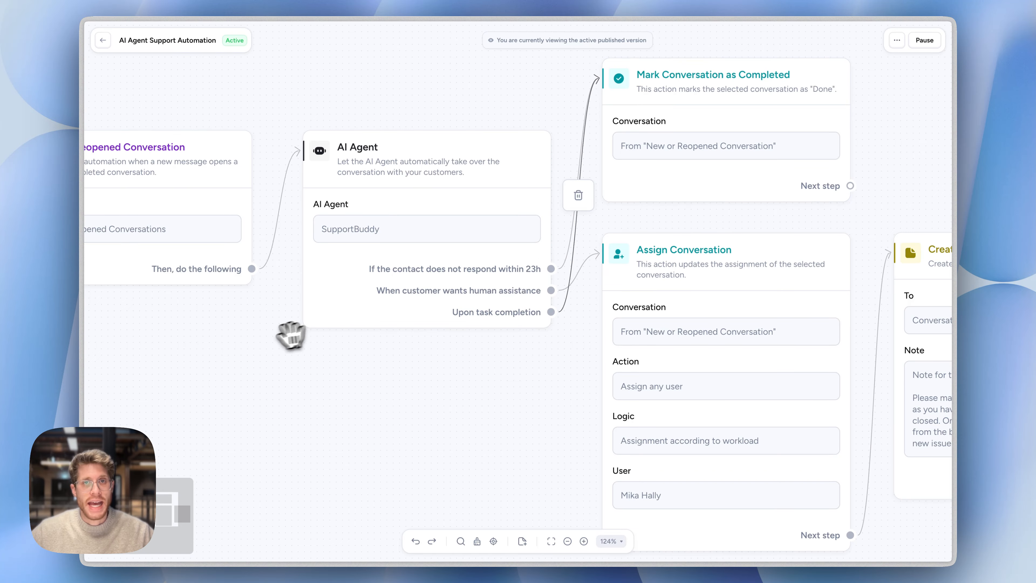
{"action": "left_click_drag", "start_coordinate": [248, 352], "coordinate": [428, 381]}
{"action": "mouse_move", "coordinate": [354, 231]}
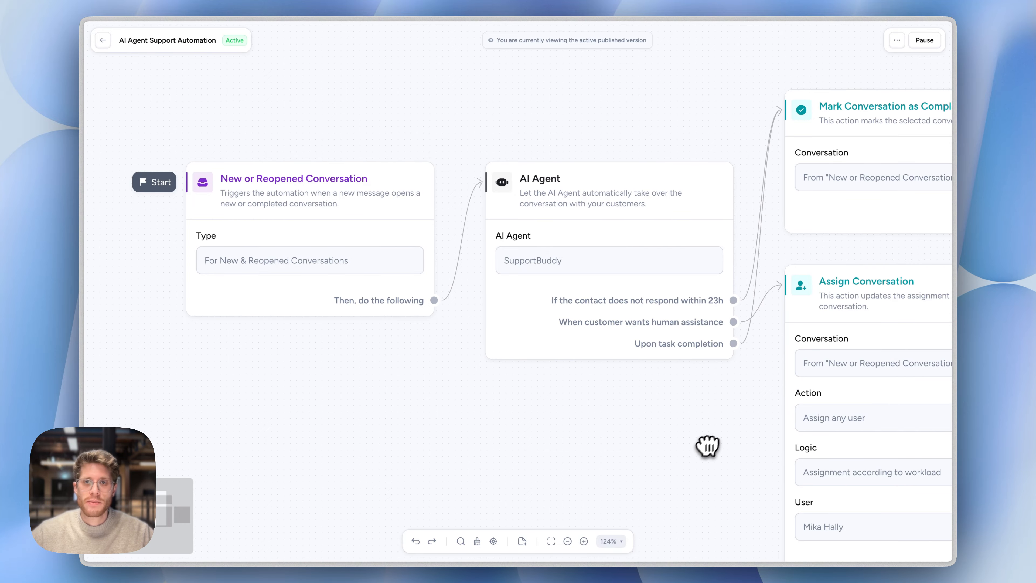
{"action": "left_click_drag", "start_coordinate": [707, 446], "coordinate": [343, 338]}
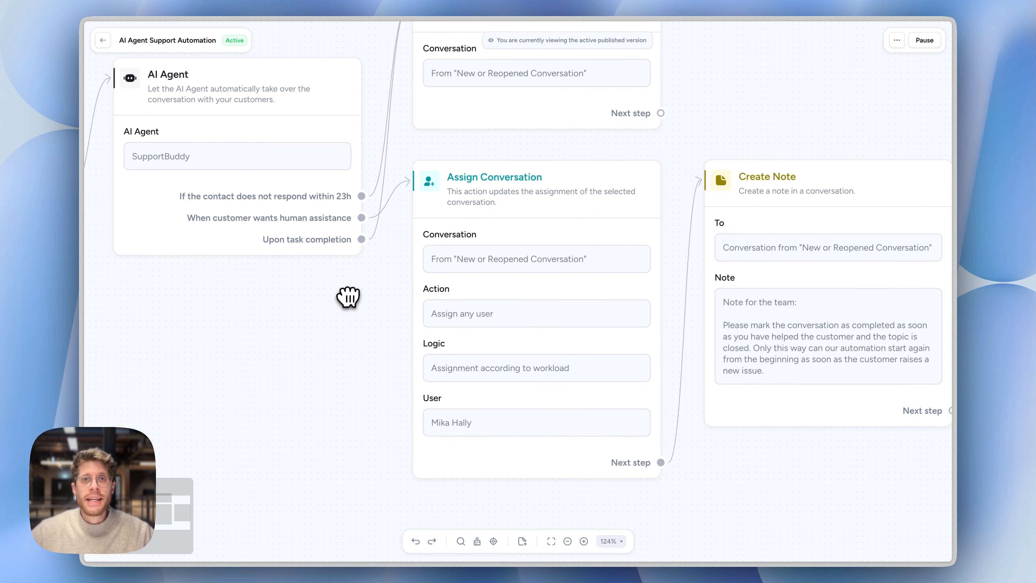
{"action": "left_click_drag", "start_coordinate": [348, 301], "coordinate": [426, 410]}
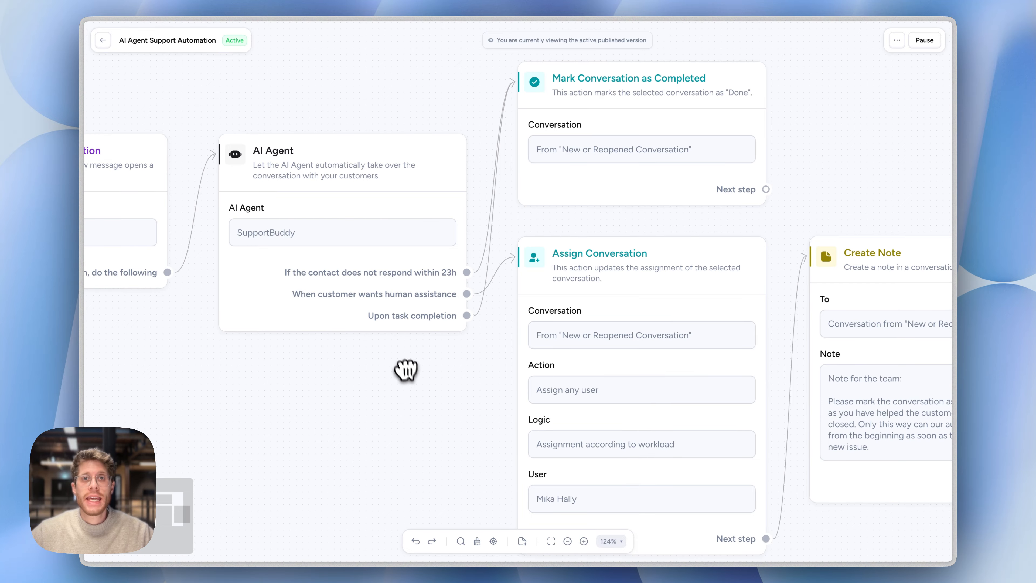
Trace the AI Agent's three exits to the Mark Conversation as Completed, Assign Conversation and Create Note cards, including the note text
{"action": "mouse_move", "coordinate": [322, 211]}
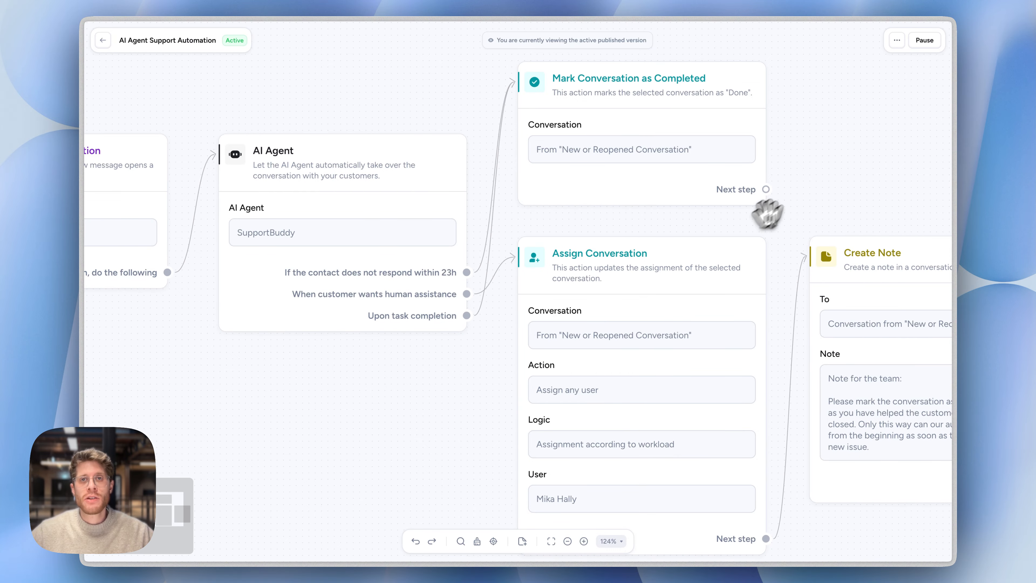
{"action": "left_click_drag", "start_coordinate": [861, 175], "coordinate": [702, 124]}
{"action": "mouse_move", "coordinate": [782, 268]}
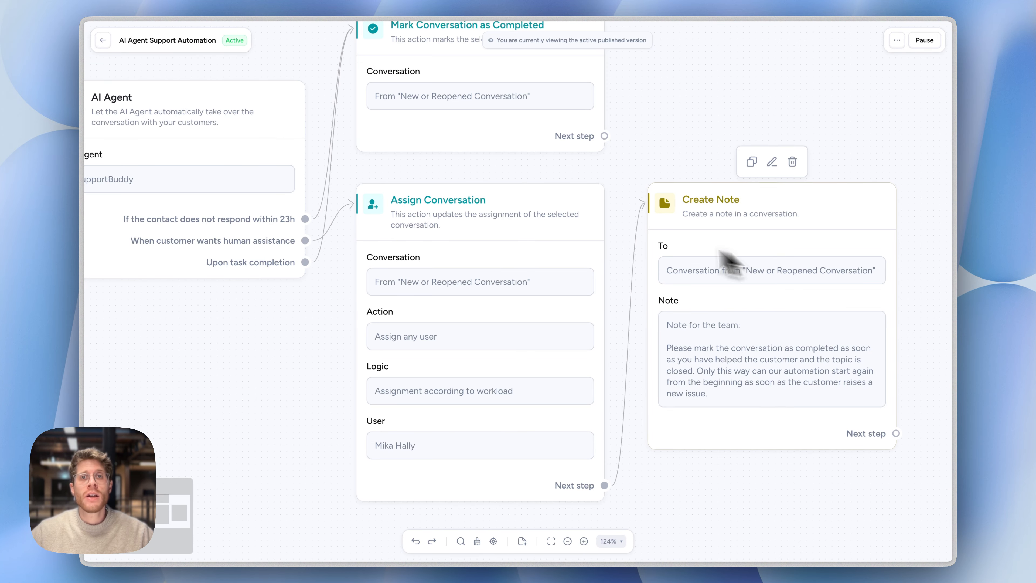
{"action": "left_click_drag", "start_coordinate": [651, 153], "coordinate": [856, 181]}
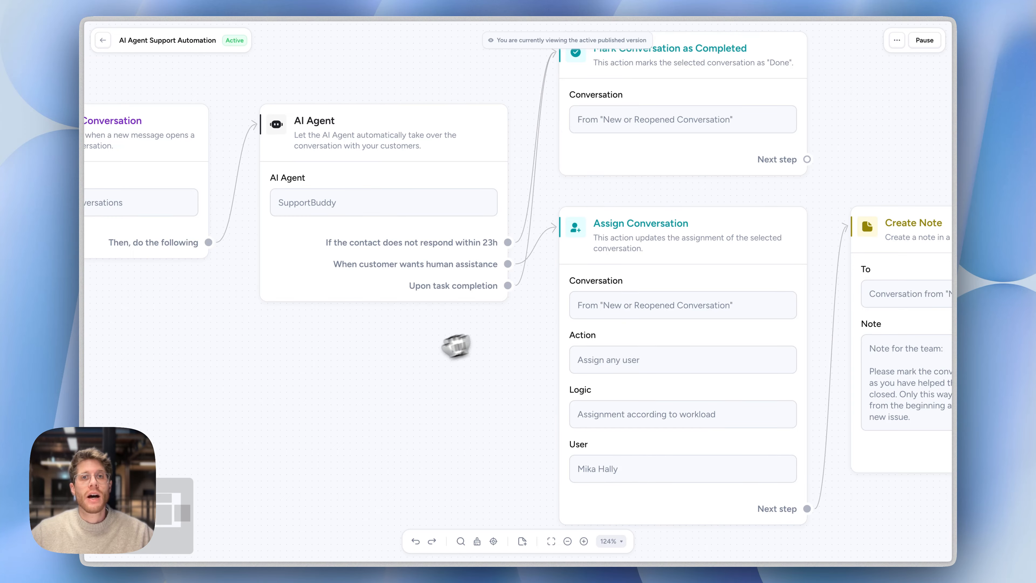
{"action": "left_click_drag", "start_coordinate": [398, 367], "coordinate": [606, 415]}
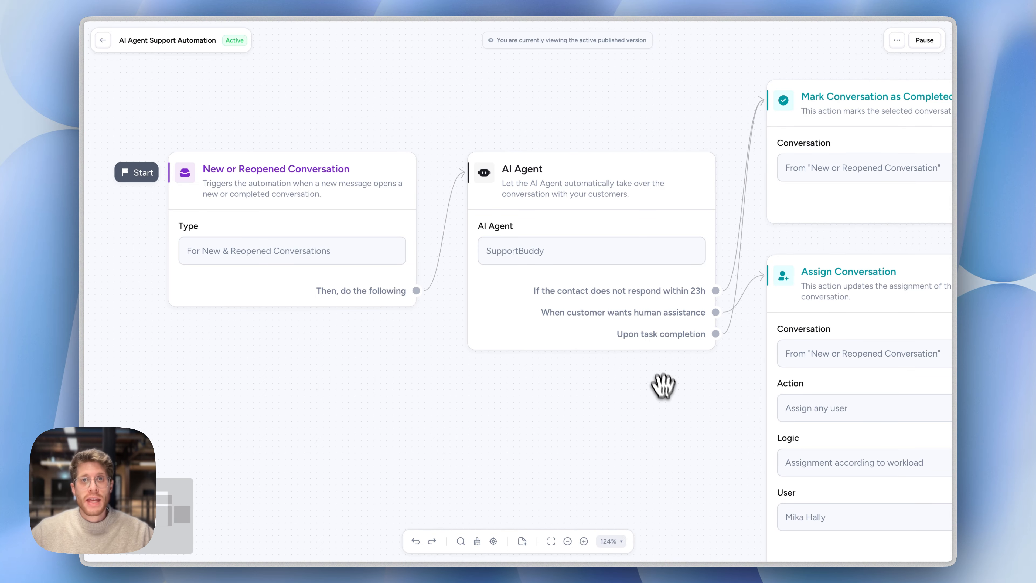
{"action": "left_click_drag", "start_coordinate": [664, 386], "coordinate": [534, 437]}
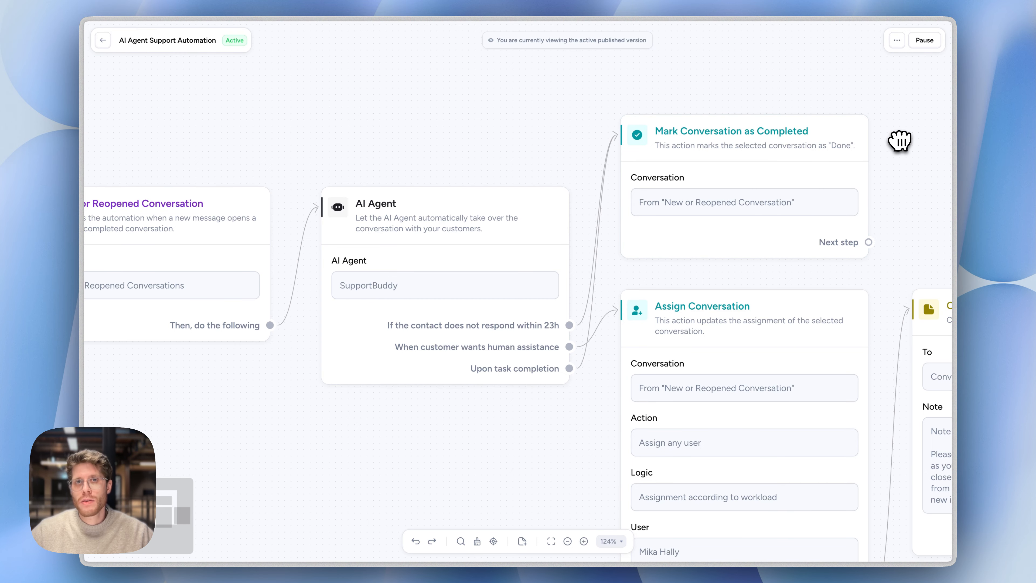
View the settings of the New or Reopened Conversation trigger and close them without changes
{"action": "left_click_drag", "start_coordinate": [188, 143], "coordinate": [335, 120]}
{"action": "left_click", "coordinate": [313, 189]}
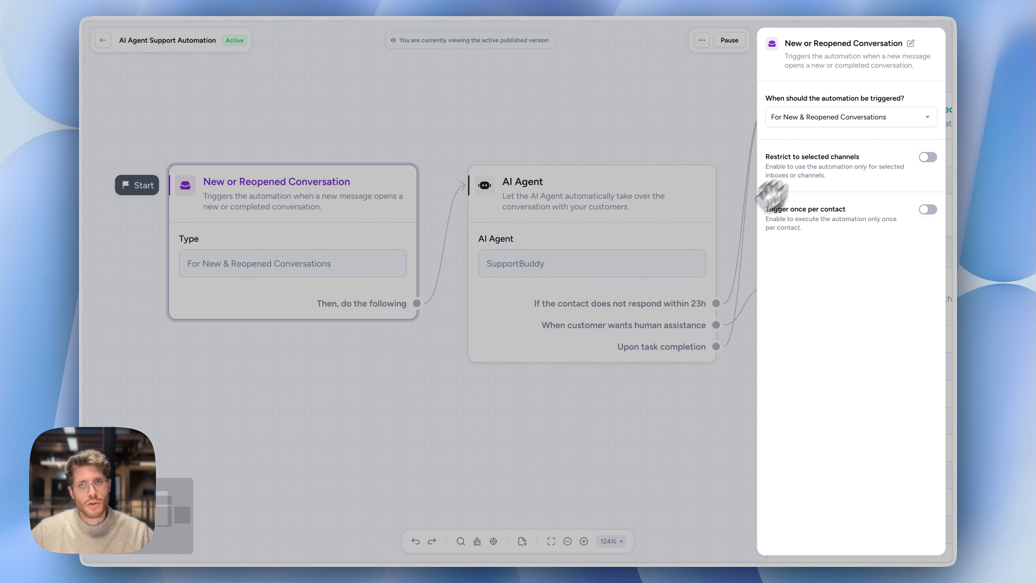
{"action": "left_click", "coordinate": [400, 408]}
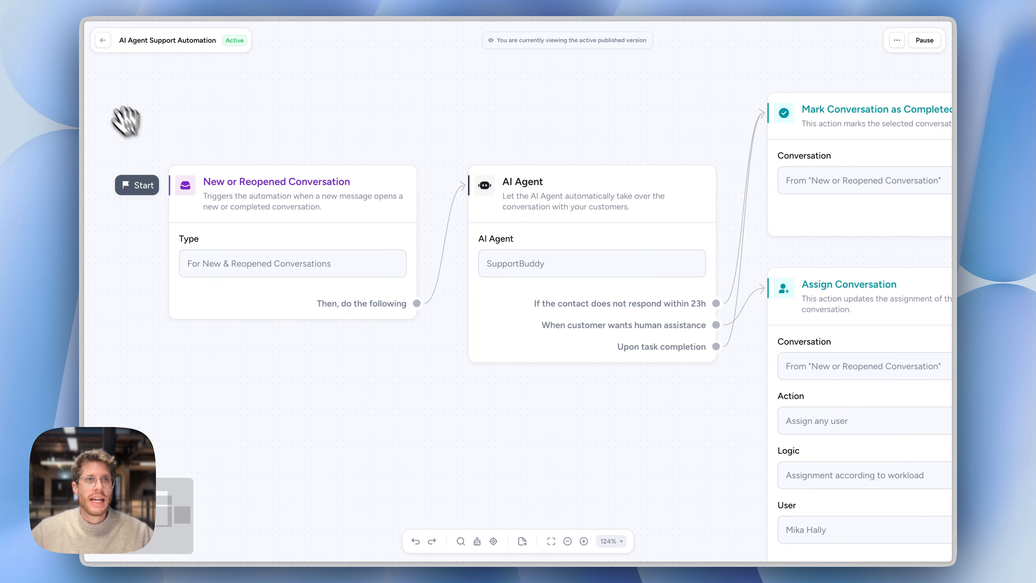
Open the WhatsApp conversation under the open Highlighted chats in the Inbox and mark it as done
{"action": "left_click", "coordinate": [106, 44]}
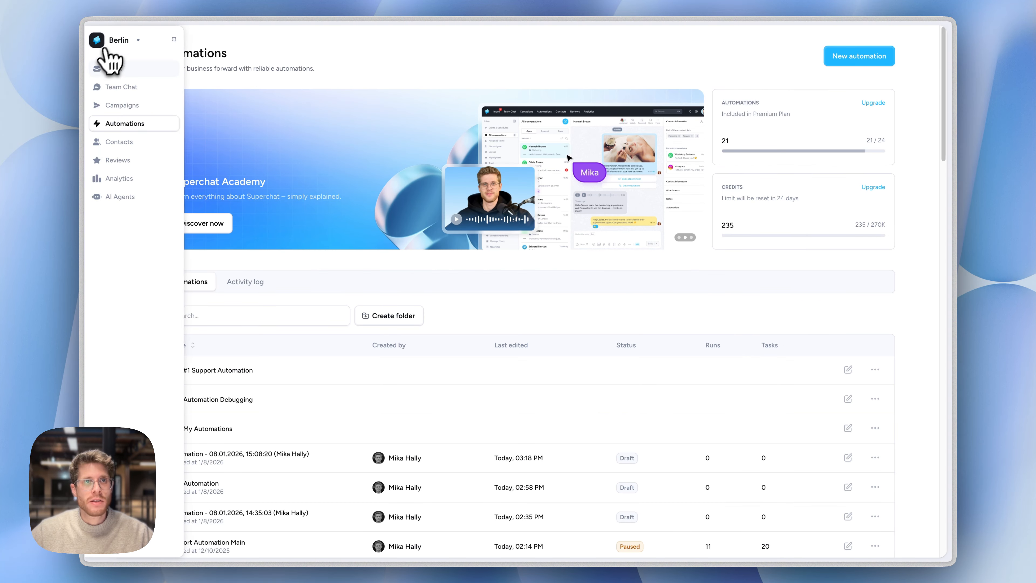
{"action": "left_click", "coordinate": [104, 72]}
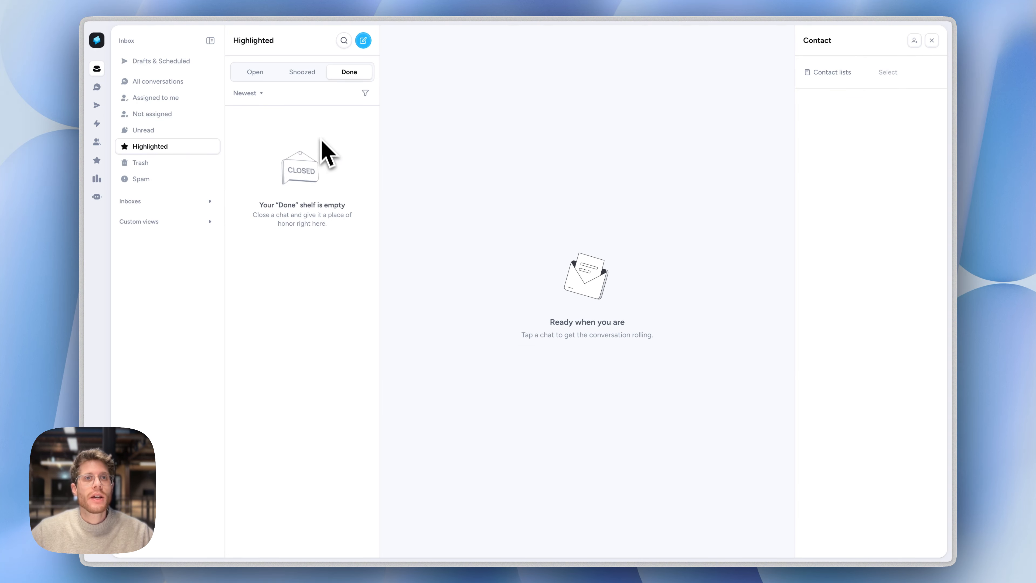
{"action": "left_click", "coordinate": [260, 76]}
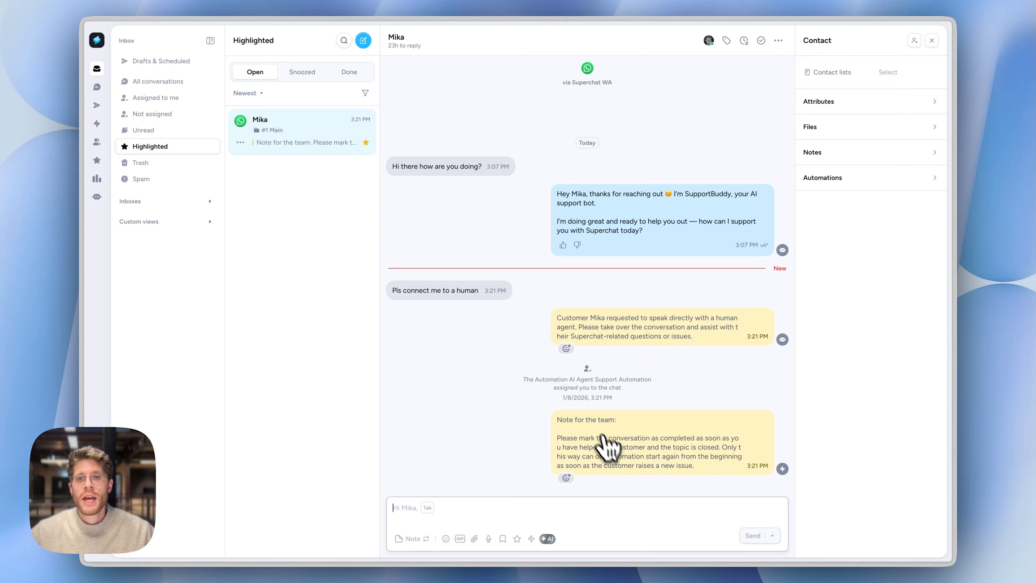
{"action": "left_click", "coordinate": [570, 513]}
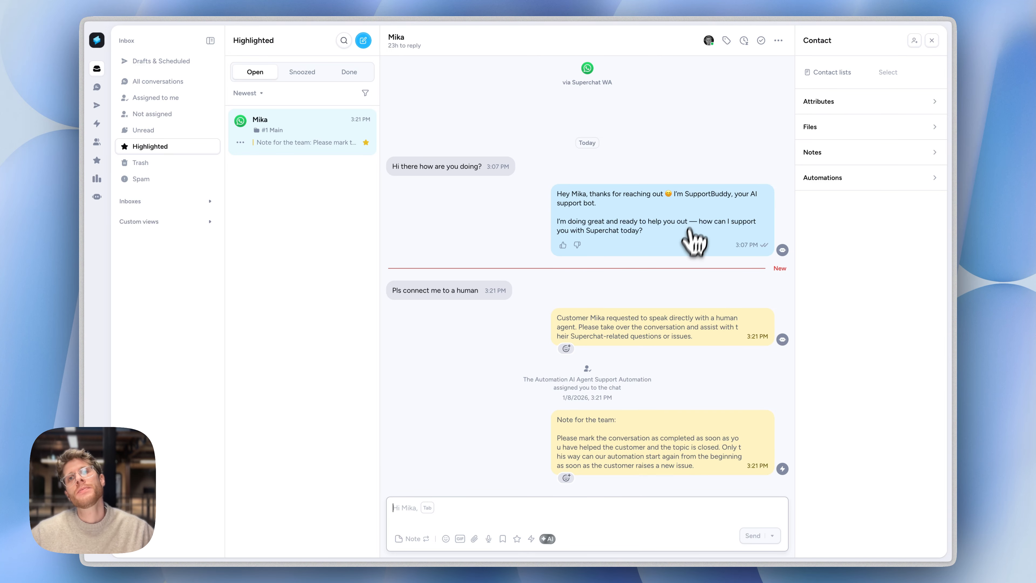
{"action": "left_click", "coordinate": [761, 41]}
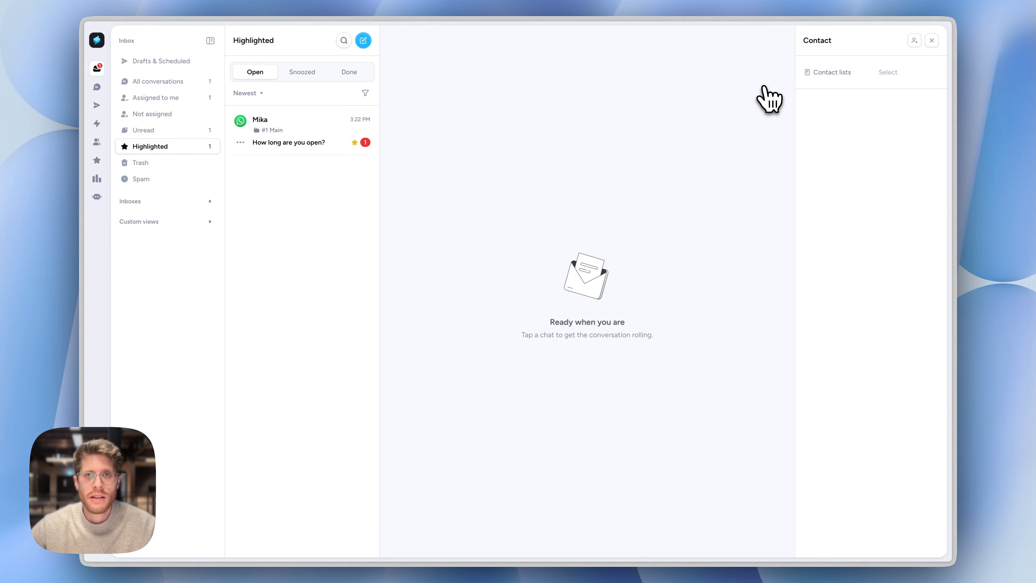
Reopen the WhatsApp conversation with the new customer message and read the AI agent's handover note and the team note
{"action": "left_click", "coordinate": [324, 133]}
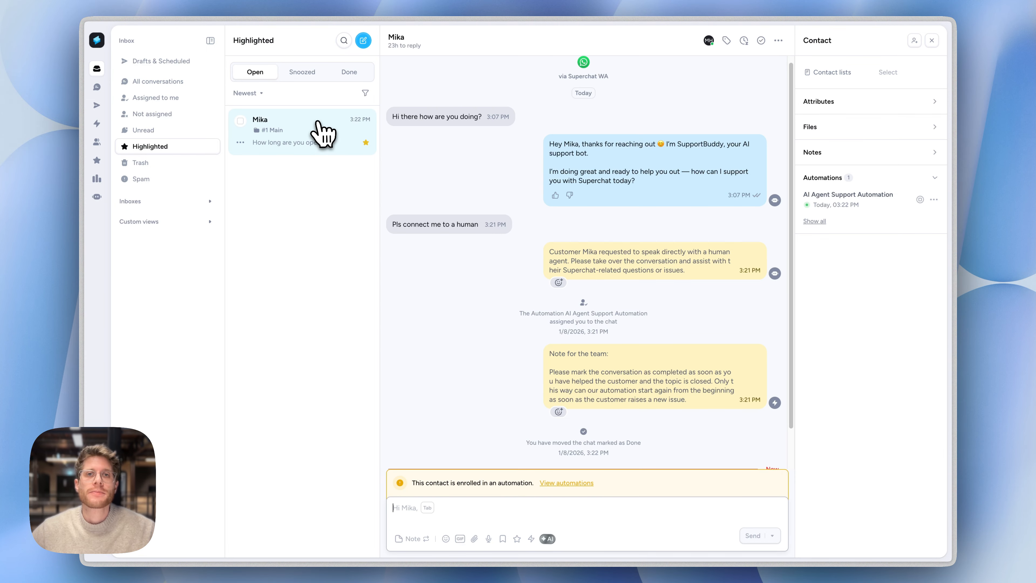
{"action": "scroll", "coordinate": [506, 298], "scroll_direction": "down", "scroll_amount": 1}
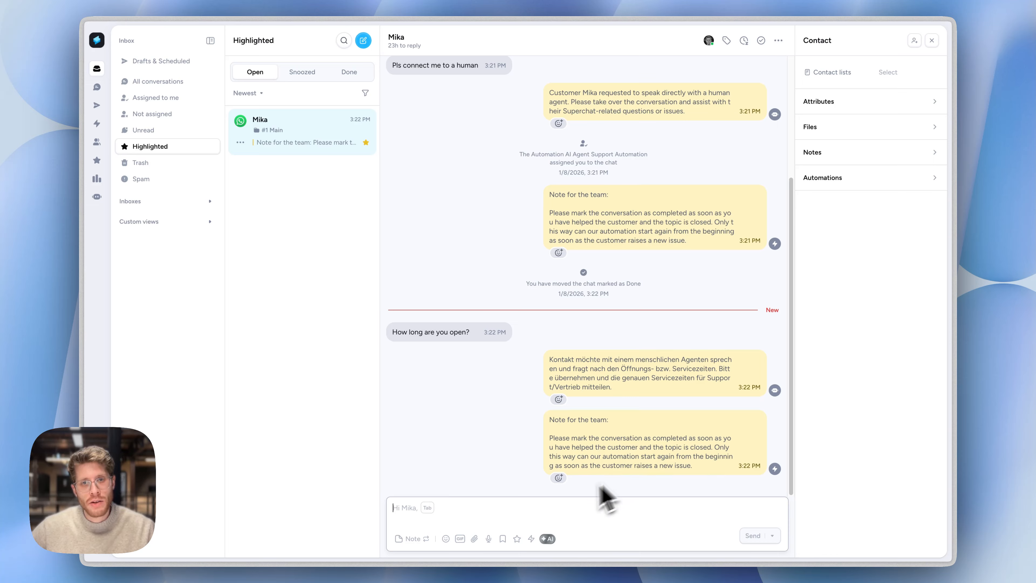
{"action": "key", "text": "ctrl+a"}
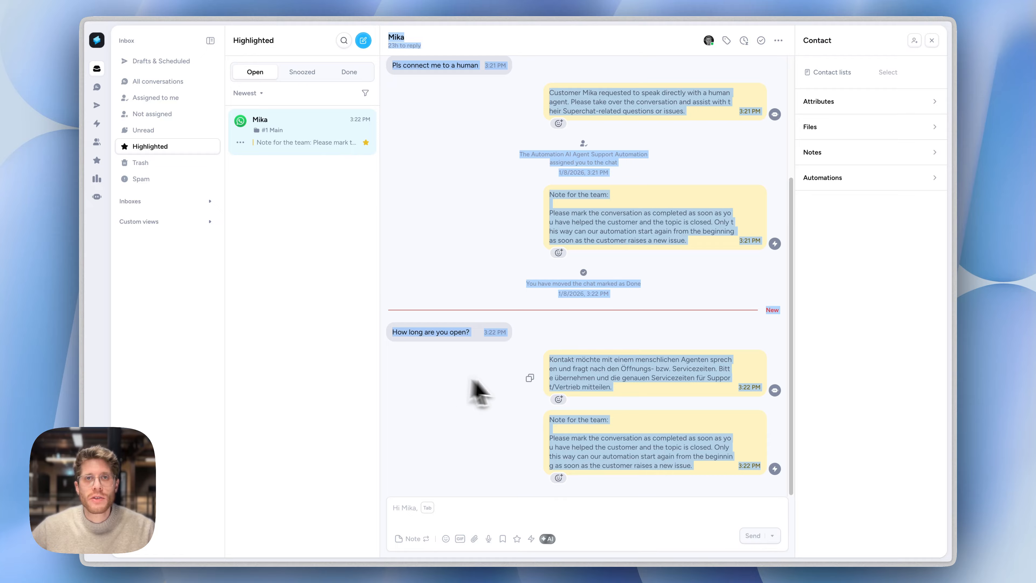
{"action": "left_click", "coordinate": [469, 432]}
{"action": "left_click", "coordinate": [543, 518]}
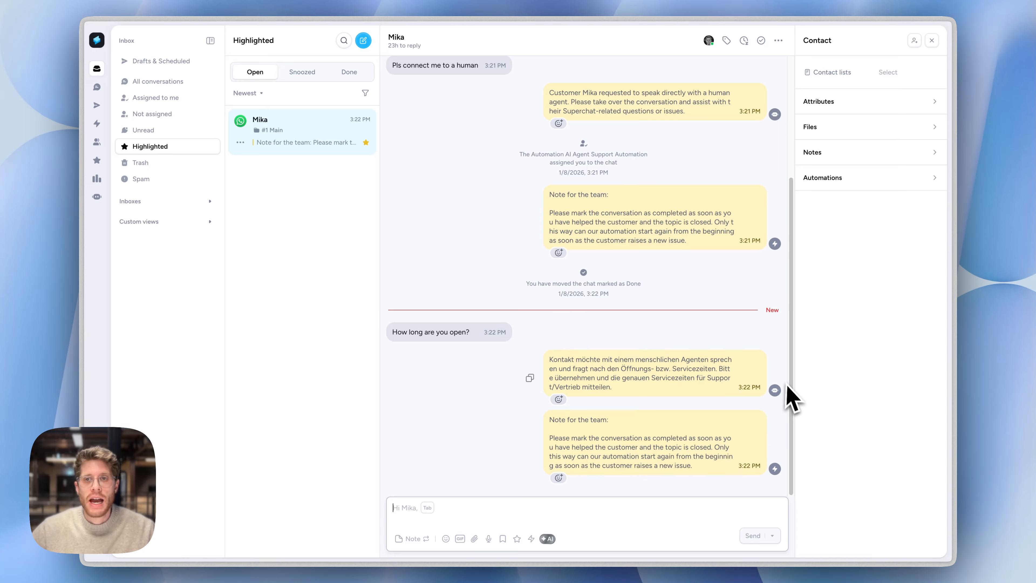
{"action": "mouse_move", "coordinate": [775, 390]}
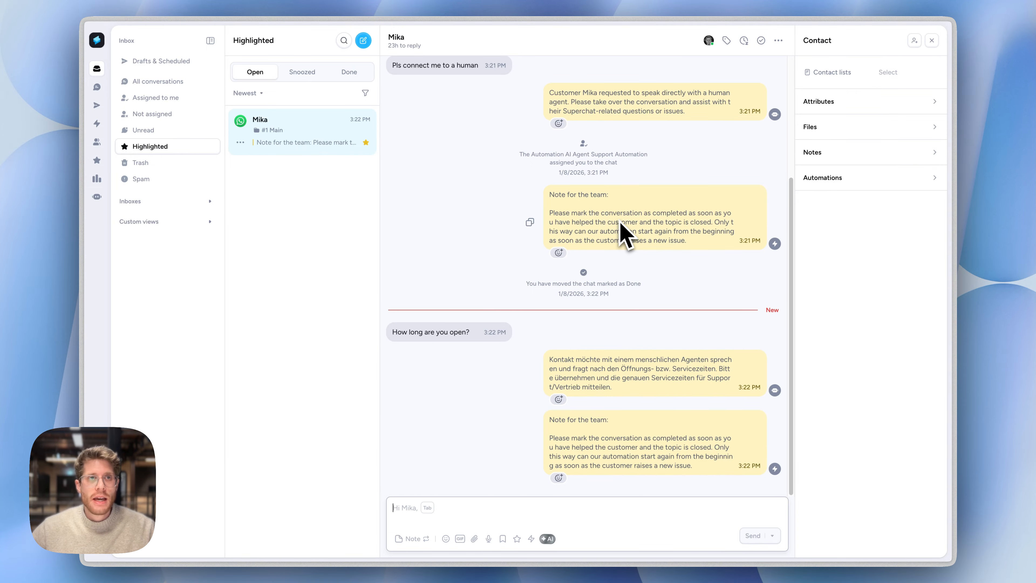
Go to the Automations overview and show the contents of the #1 Support Automation folder
{"action": "mouse_move", "coordinate": [105, 126]}
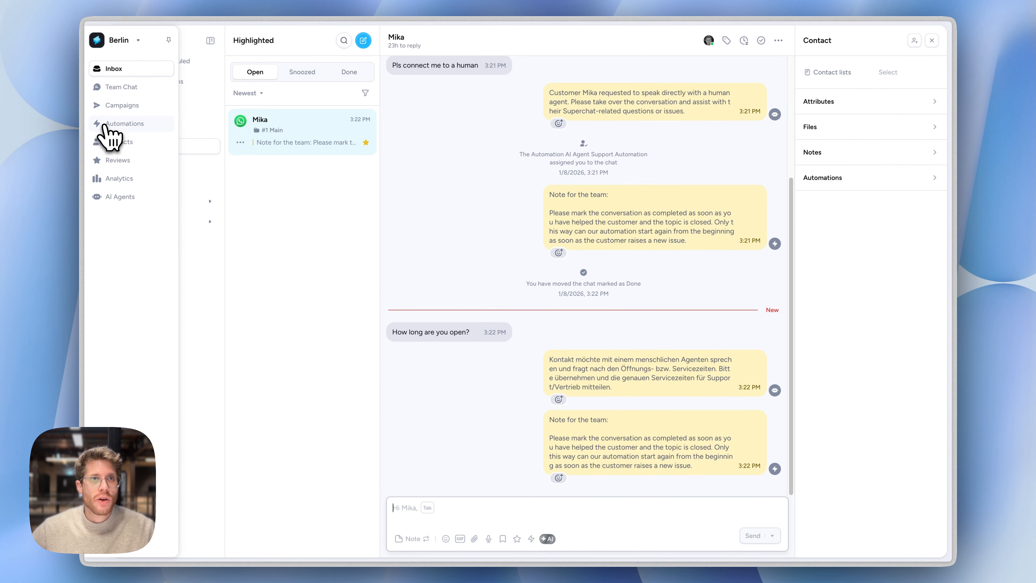
{"action": "left_click", "coordinate": [104, 124]}
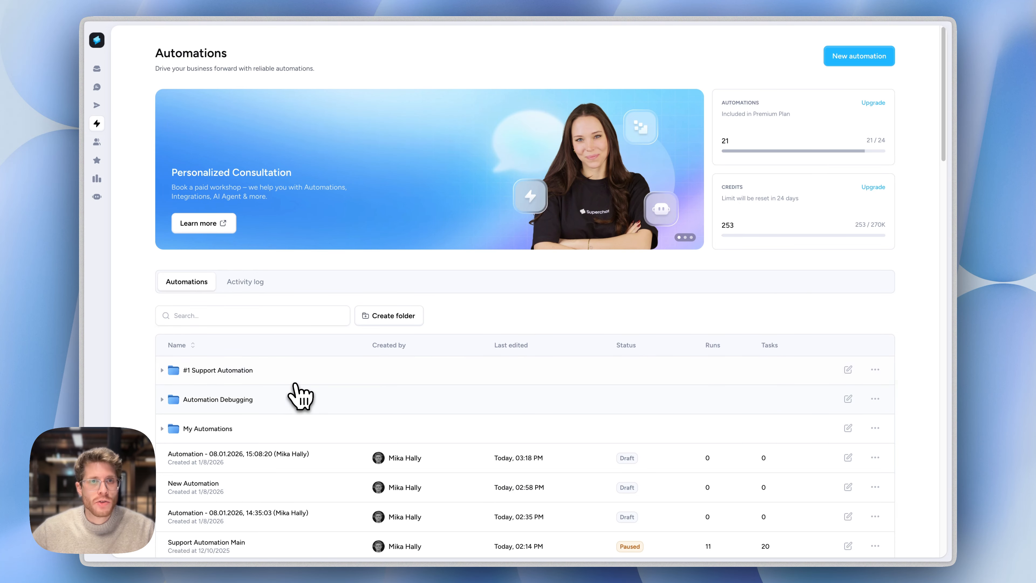
{"action": "left_click", "coordinate": [289, 375]}
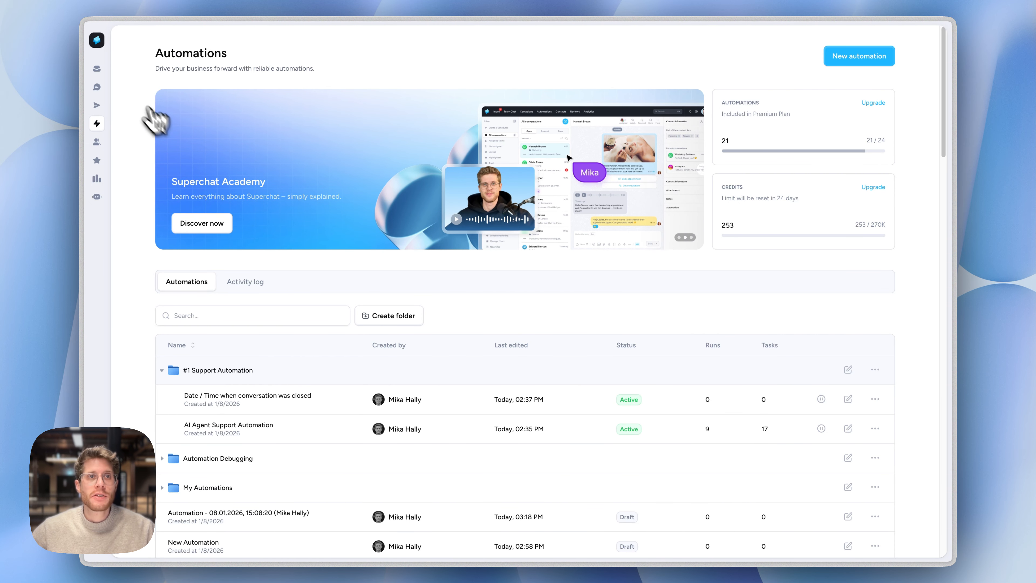
Return to the Inbox and check the Done and Open lists of the Highlighted conversations
{"action": "left_click", "coordinate": [100, 70]}
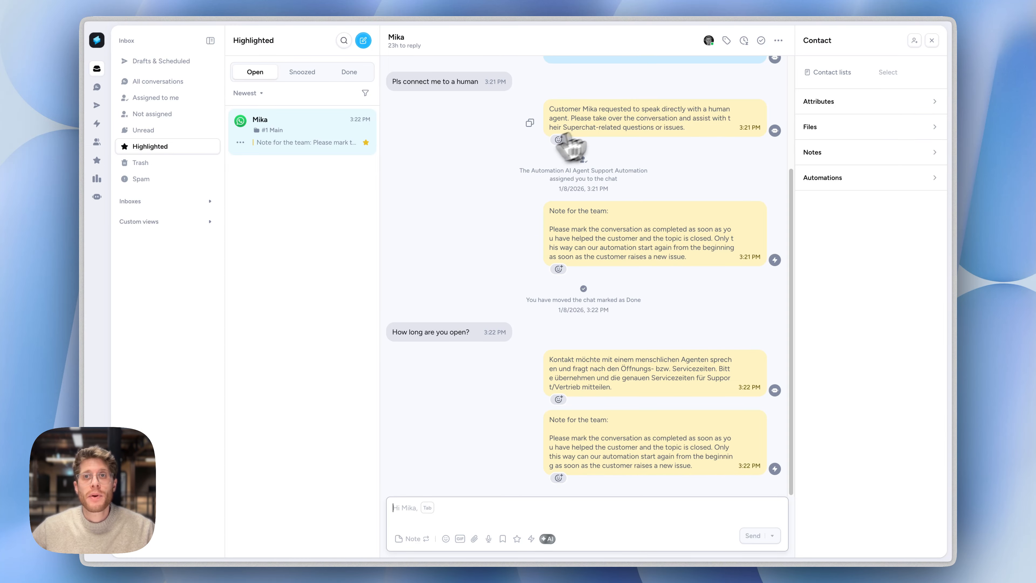
{"action": "left_click", "coordinate": [351, 73]}
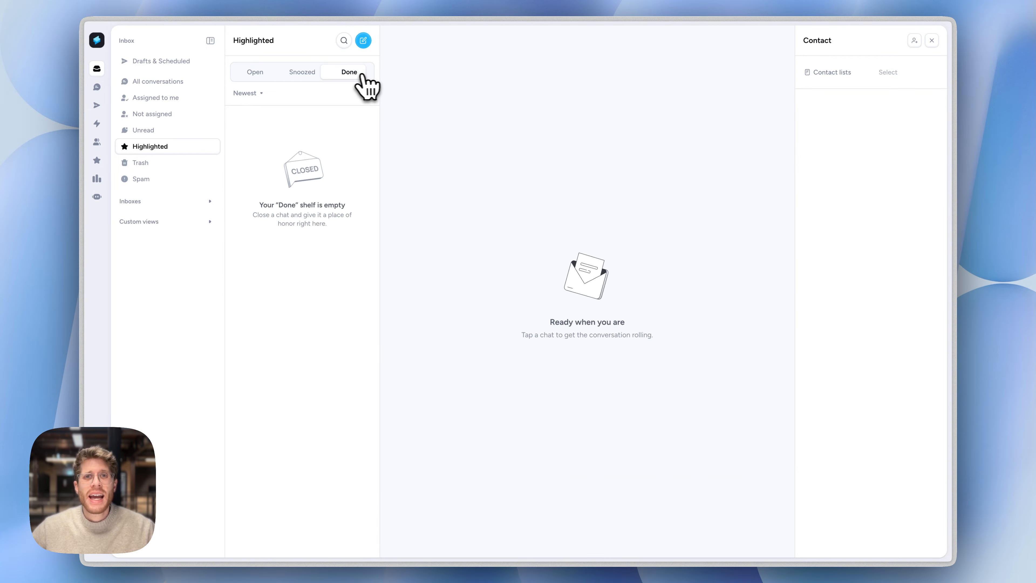
{"action": "left_click", "coordinate": [261, 73]}
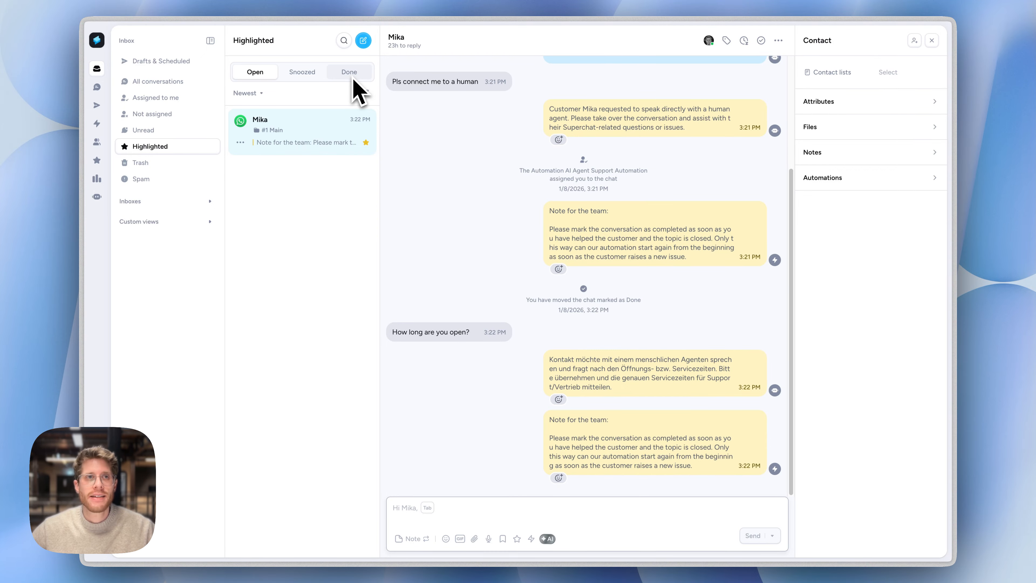
Open the Date / Time when conversation was closed automation from the #1 Support Automation folder and view its trigger settings
{"action": "left_click", "coordinate": [108, 123]}
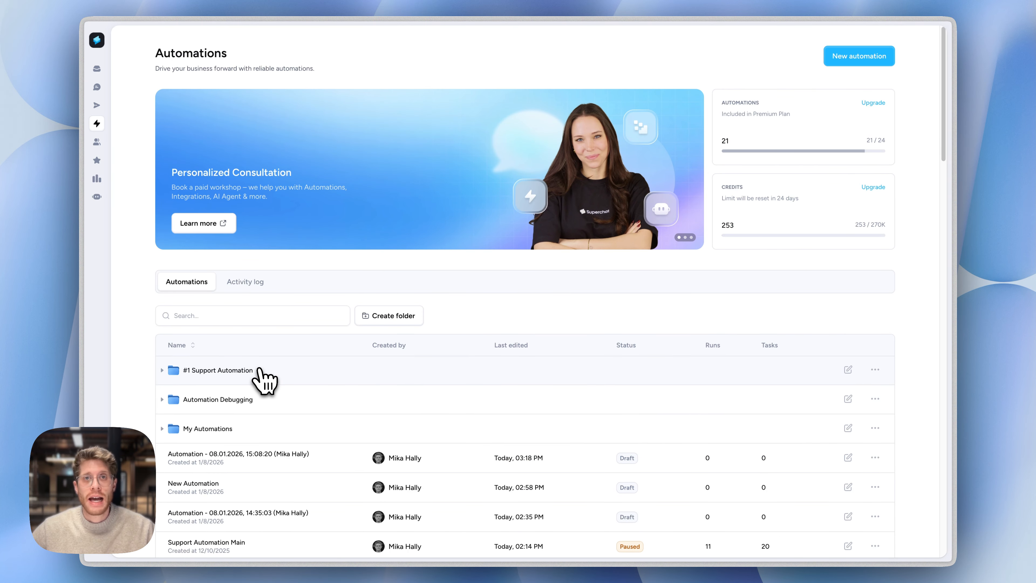
{"action": "left_click", "coordinate": [261, 376]}
{"action": "left_click", "coordinate": [293, 398]}
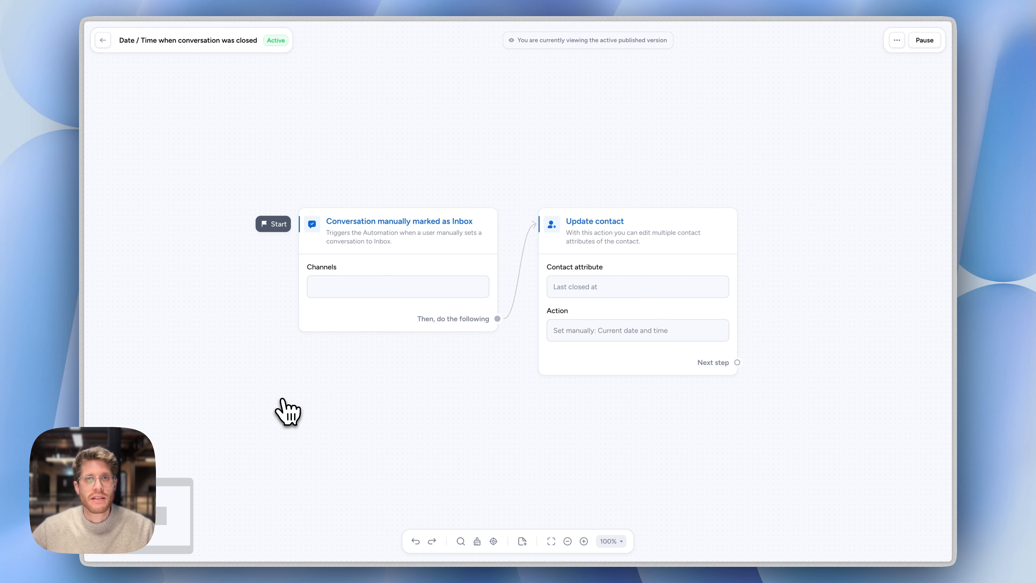
{"action": "mouse_move", "coordinate": [367, 257]}
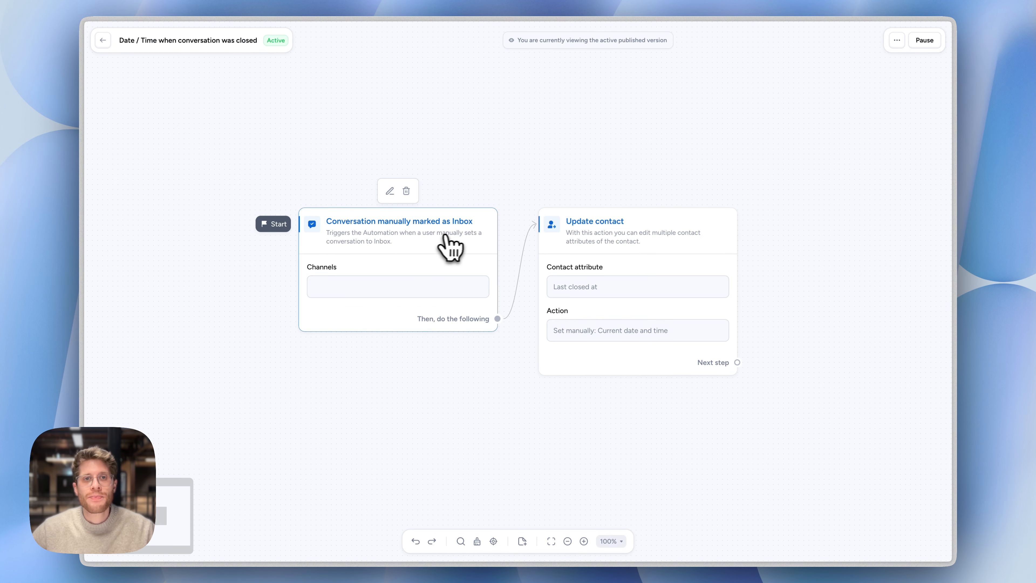
{"action": "mouse_move", "coordinate": [590, 261]}
{"action": "left_click", "coordinate": [417, 271]}
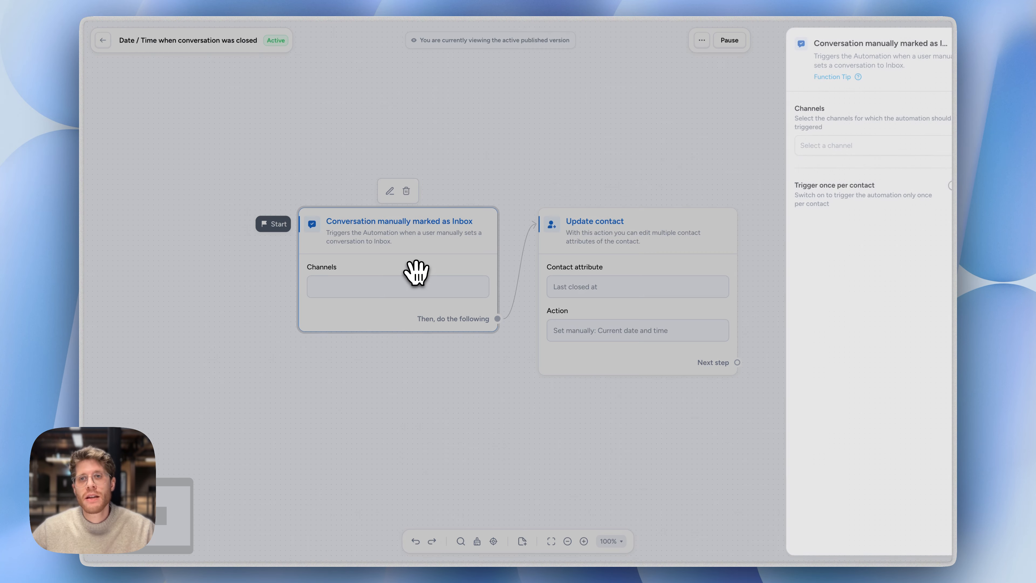
Inspect the Update contact action's settings, including the contact attribute choices and the variables available for the manual value, closing them unchanged
{"action": "left_click", "coordinate": [556, 255]}
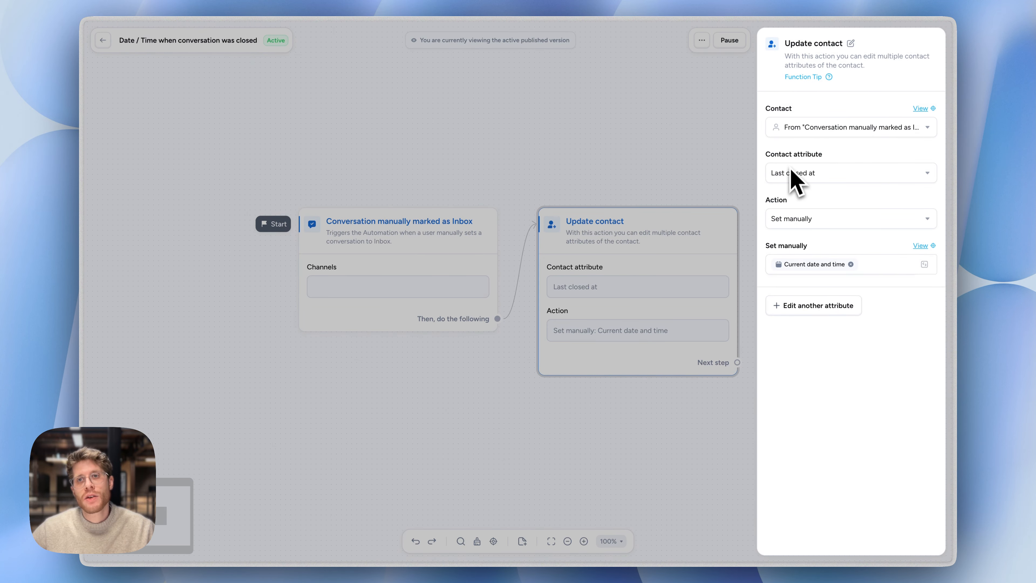
{"action": "left_click", "coordinate": [781, 179]}
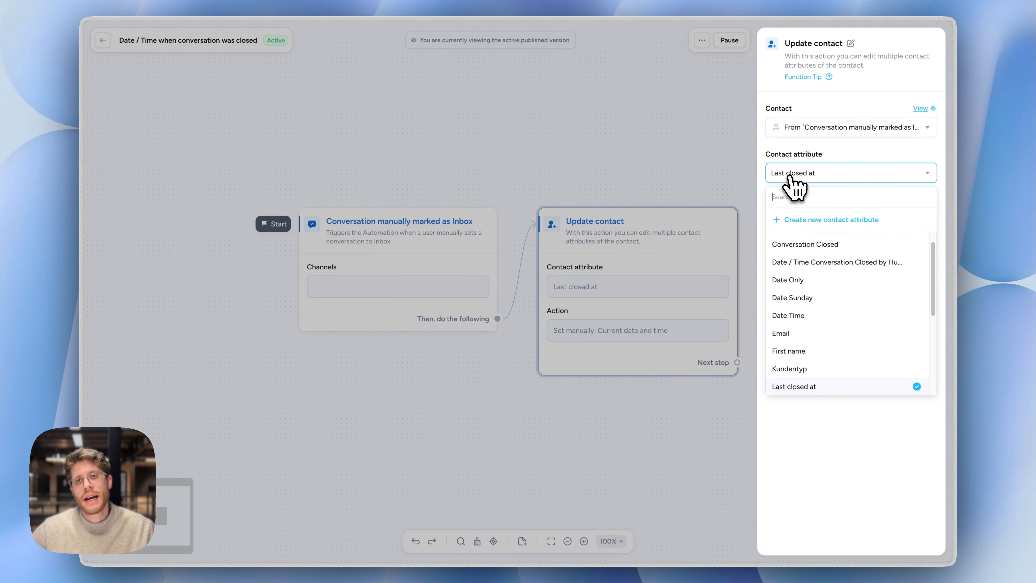
{"action": "left_click", "coordinate": [841, 454]}
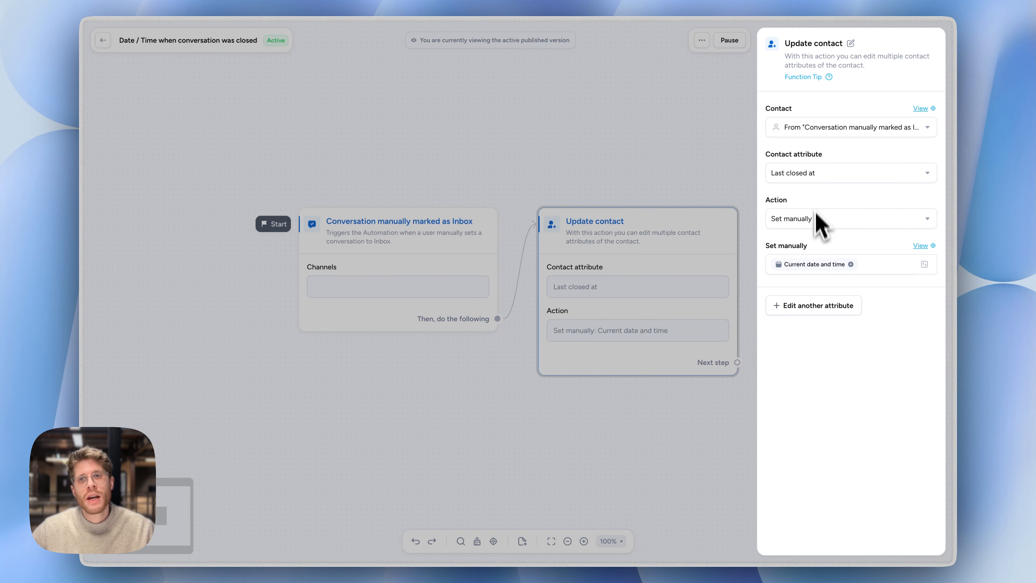
{"action": "left_click", "coordinate": [923, 266]}
{"action": "left_click", "coordinate": [923, 266]}
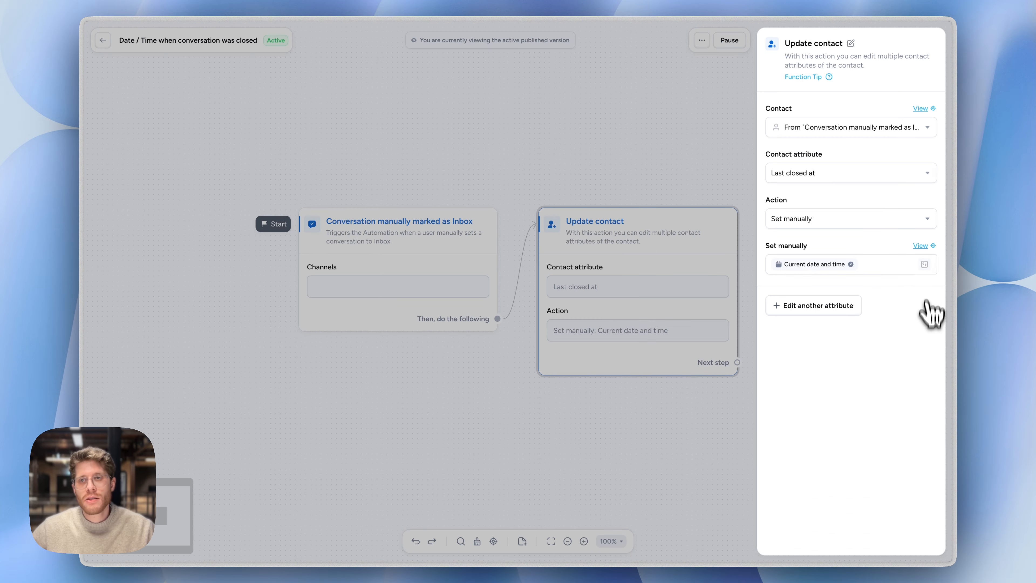
{"action": "left_click", "coordinate": [925, 266]}
{"action": "left_click", "coordinate": [339, 242]}
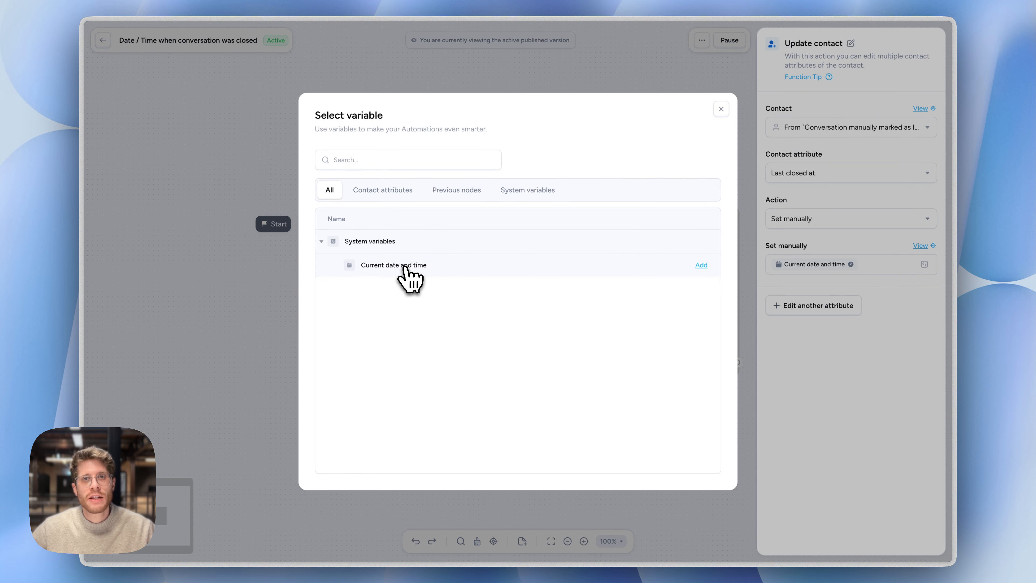
{"action": "left_click", "coordinate": [717, 110]}
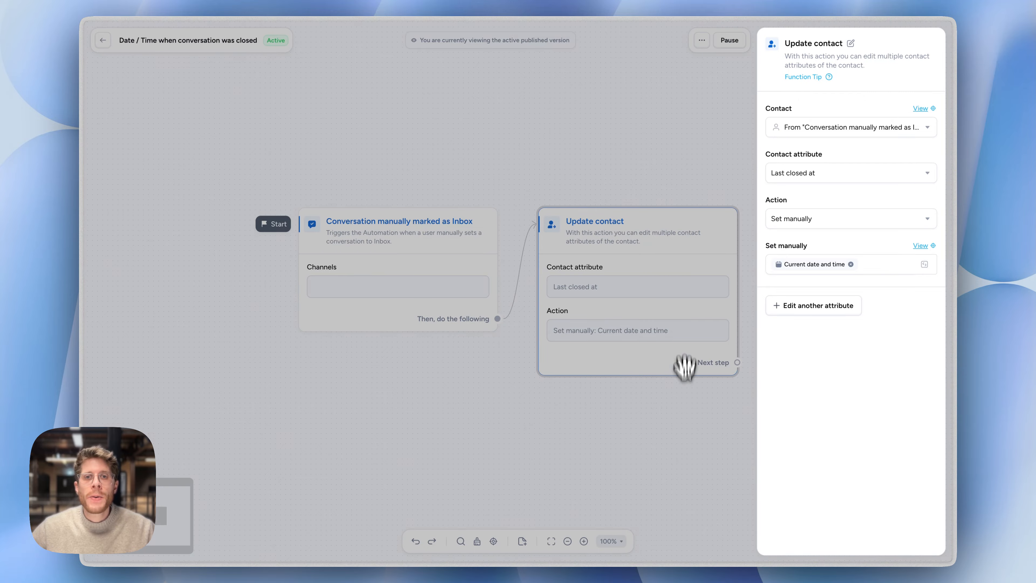
{"action": "left_click", "coordinate": [664, 404]}
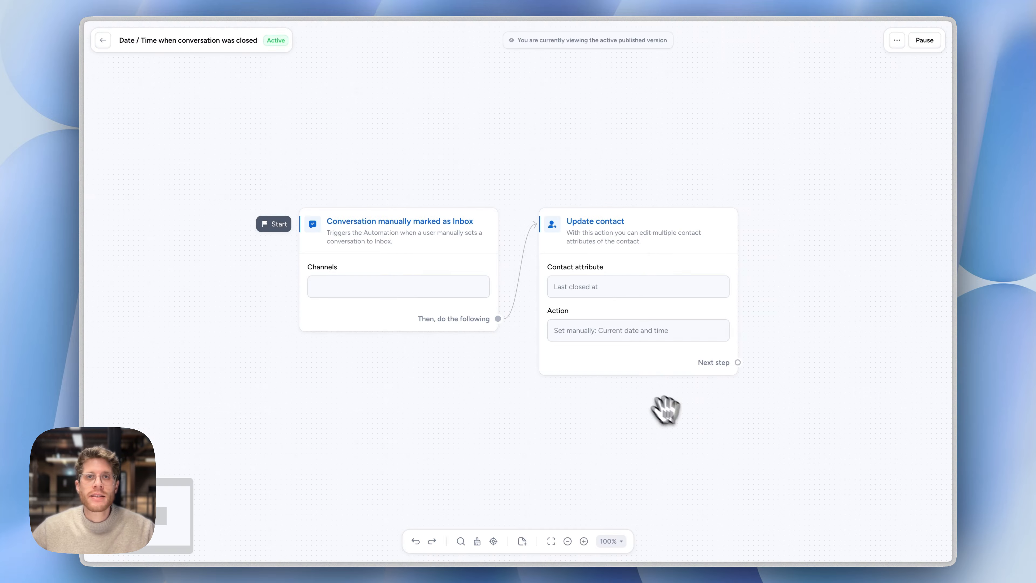
Open the highlighted contact's attributes in the Inbox, search them for "last", and reload the page
{"action": "left_click", "coordinate": [103, 41]}
{"action": "left_click", "coordinate": [98, 70]}
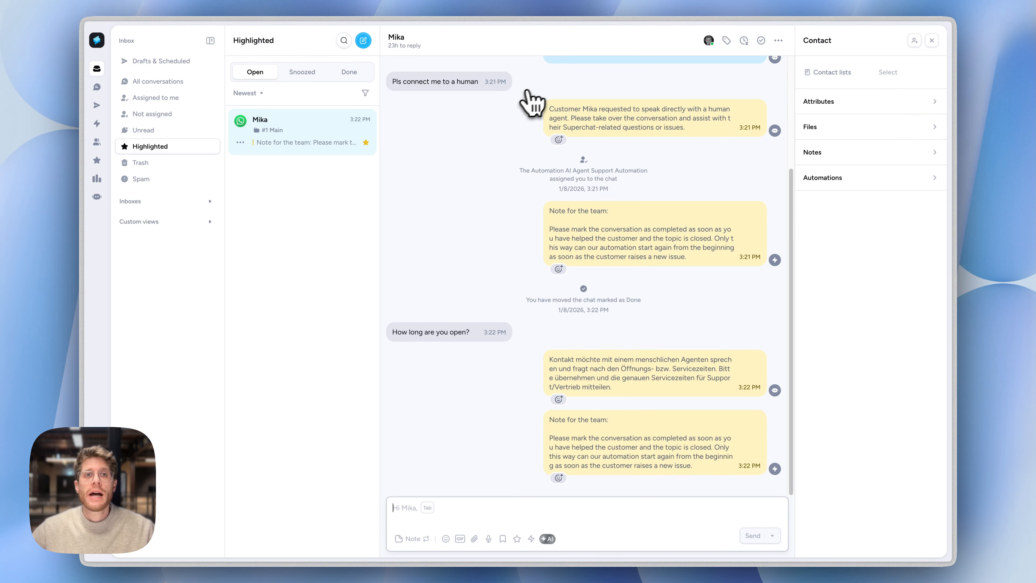
{"action": "left_click", "coordinate": [833, 104]}
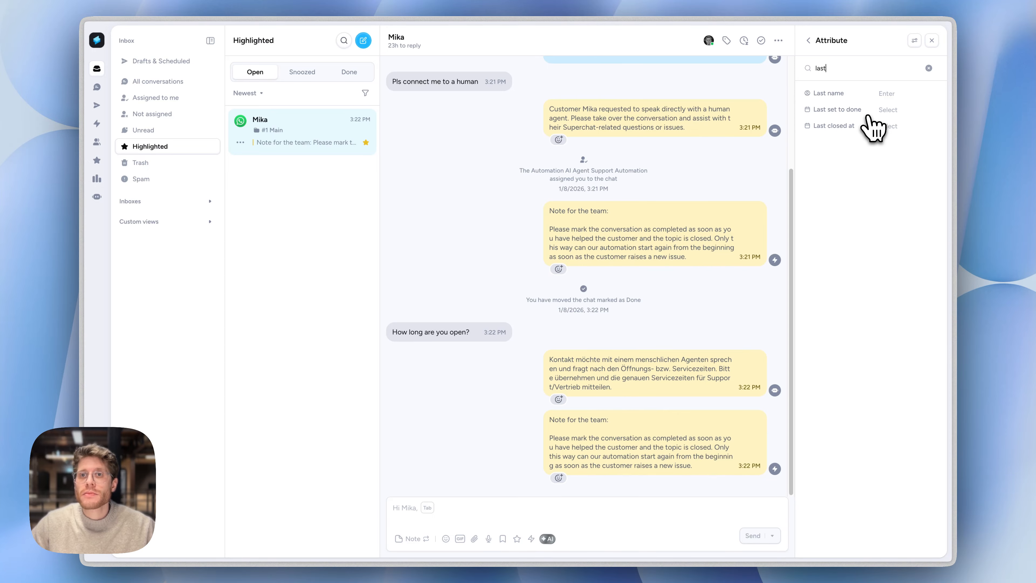
{"action": "key", "text": "super+r"}
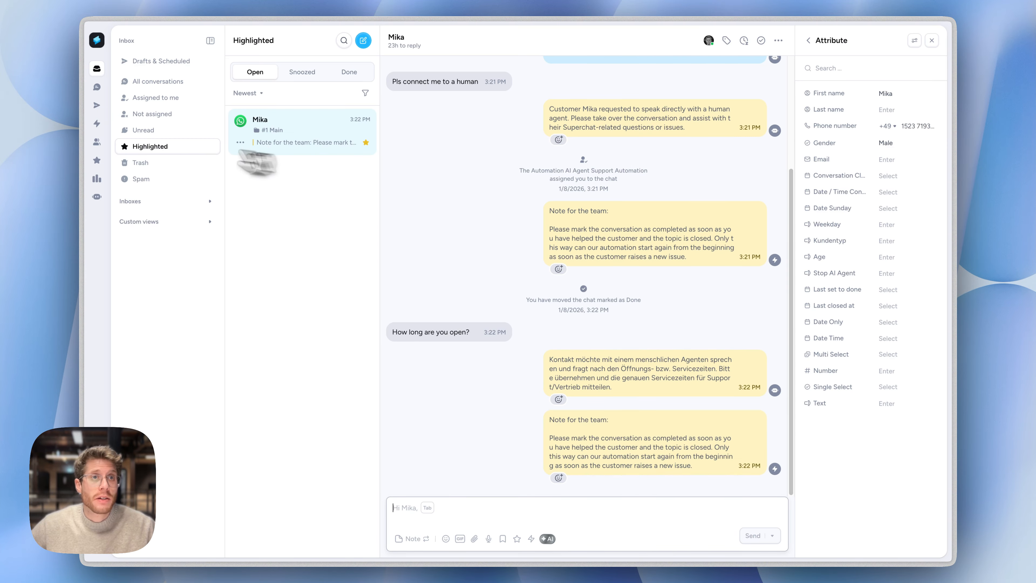
Set the trigger channel of the Date / Time when conversation was closed automation to Superchat WA and publish the update
{"action": "left_click", "coordinate": [108, 123]}
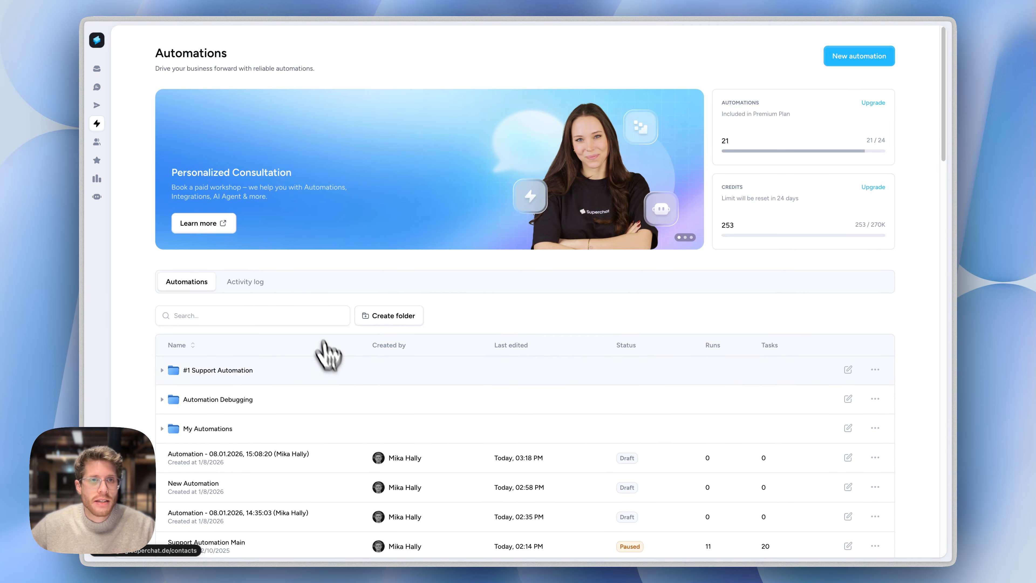
{"action": "left_click", "coordinate": [331, 410]}
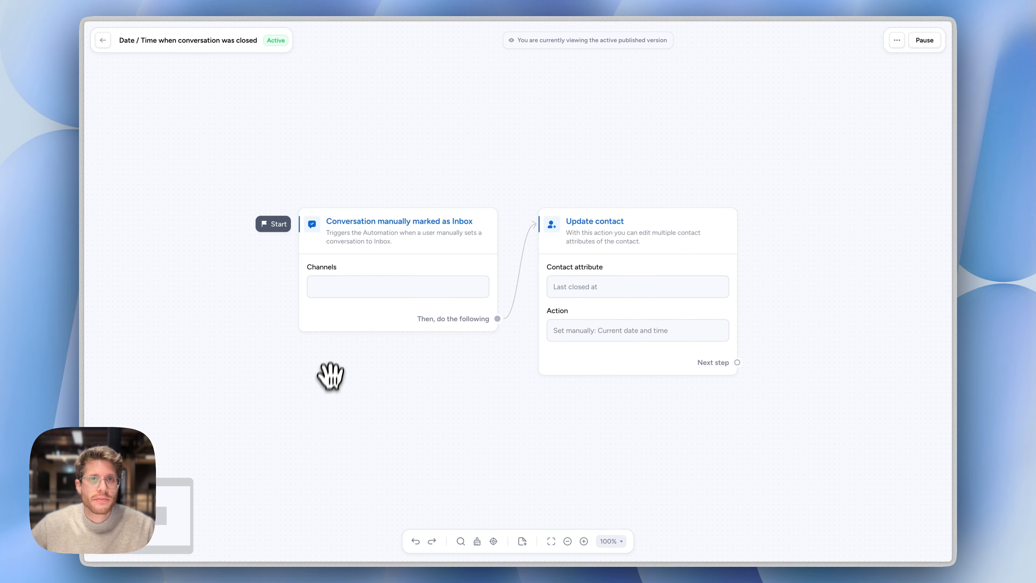
{"action": "left_click", "coordinate": [341, 262]}
{"action": "left_click", "coordinate": [811, 147]}
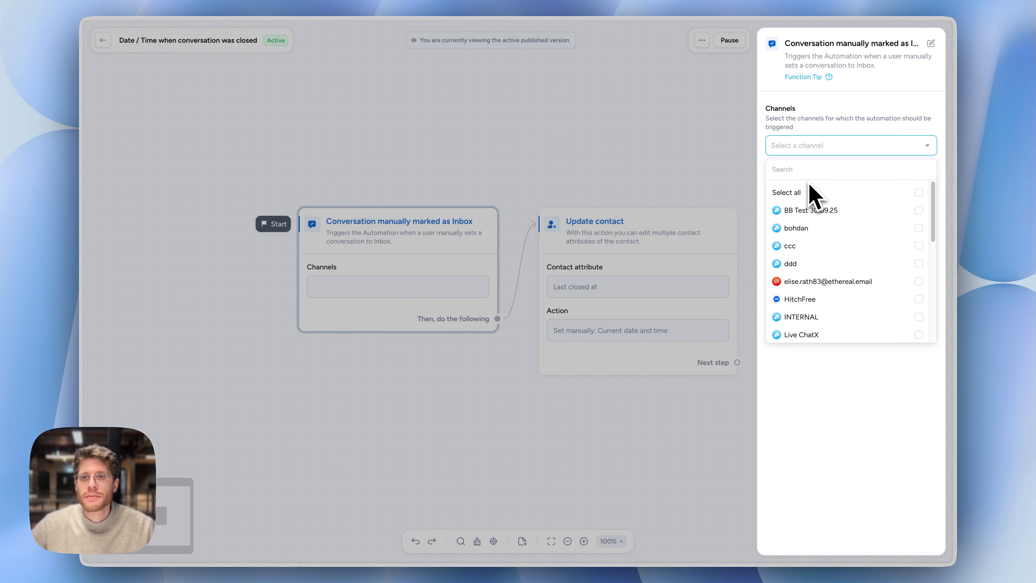
{"action": "scroll", "coordinate": [836, 302], "scroll_direction": "down", "scroll_amount": 5}
{"action": "left_click", "coordinate": [823, 240]}
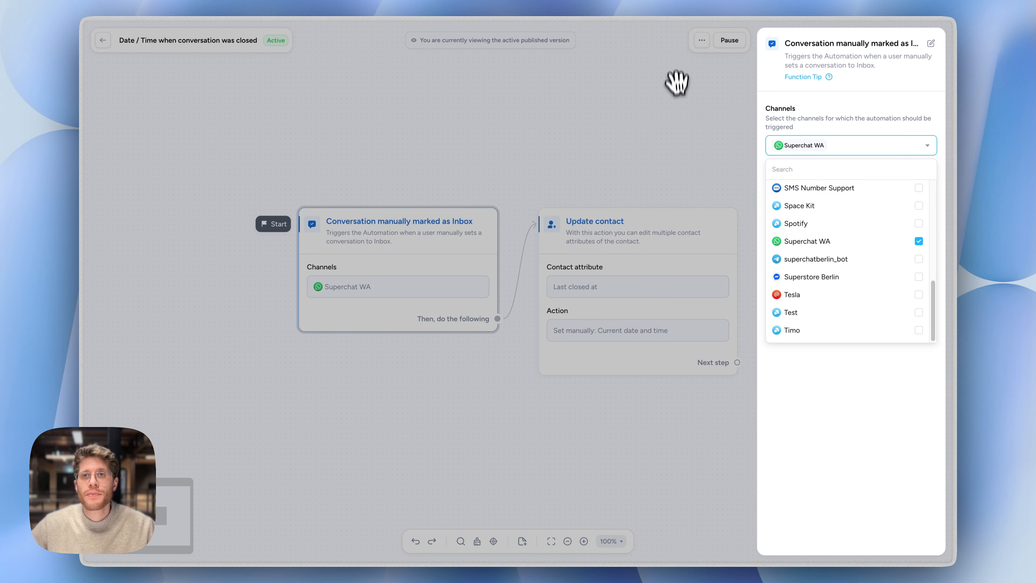
{"action": "left_click", "coordinate": [670, 71]}
{"action": "left_click", "coordinate": [926, 44]}
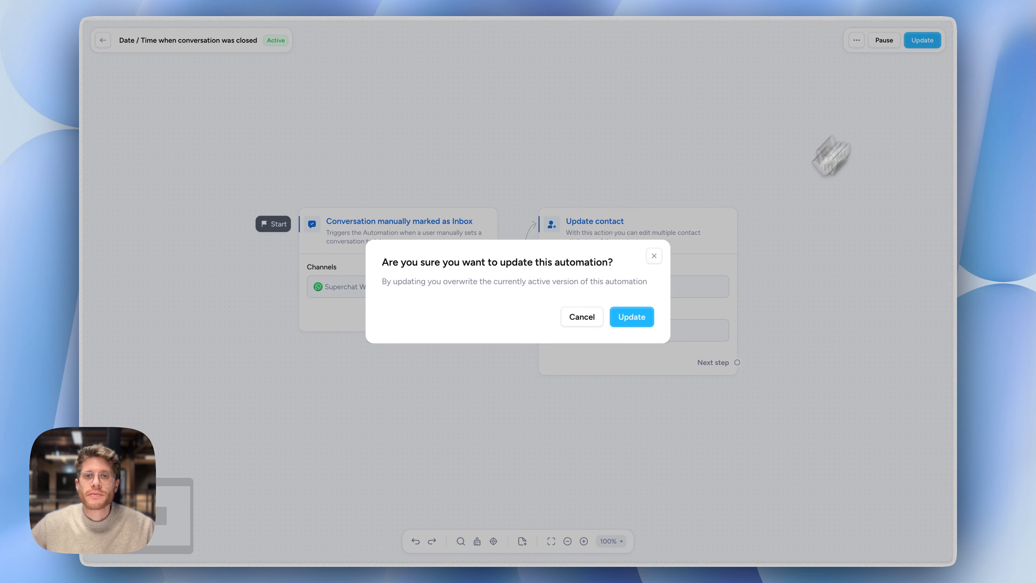
{"action": "left_click", "coordinate": [636, 318]}
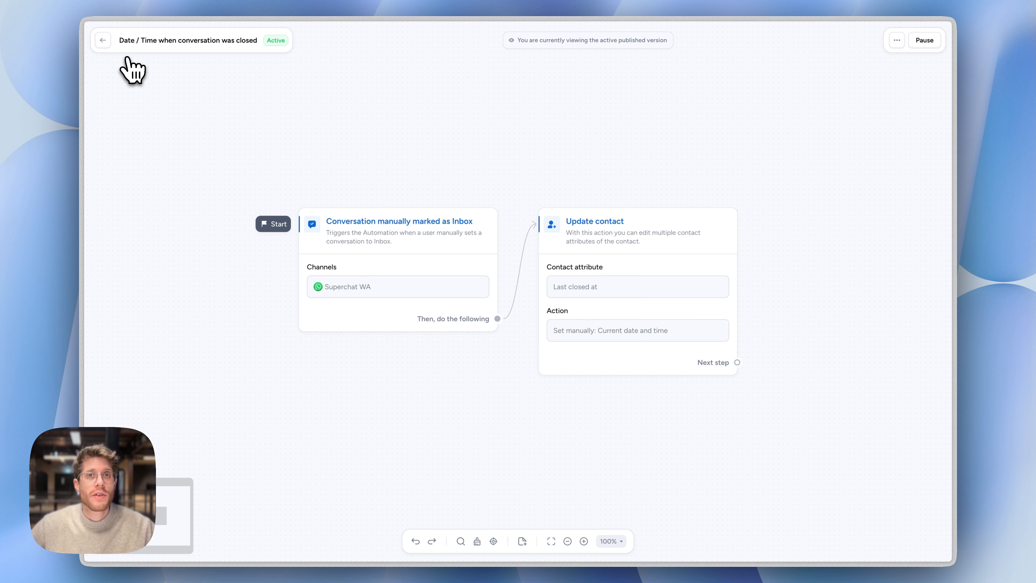
Mark the highlighted Inbox conversation as done and check its contact attributes from the Done list
{"action": "left_click", "coordinate": [103, 40]}
{"action": "left_click", "coordinate": [98, 69]}
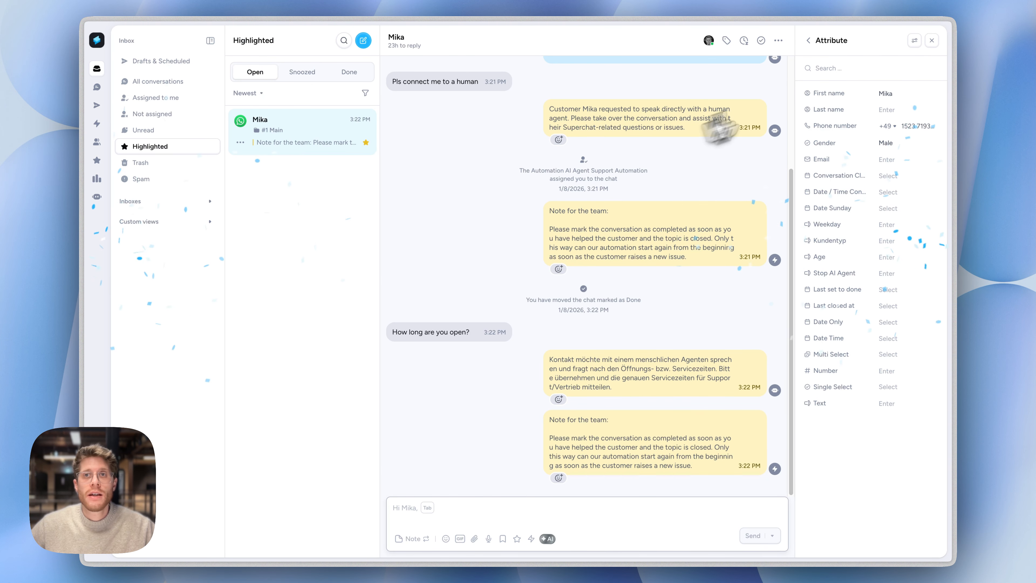
{"action": "left_click", "coordinate": [762, 42]}
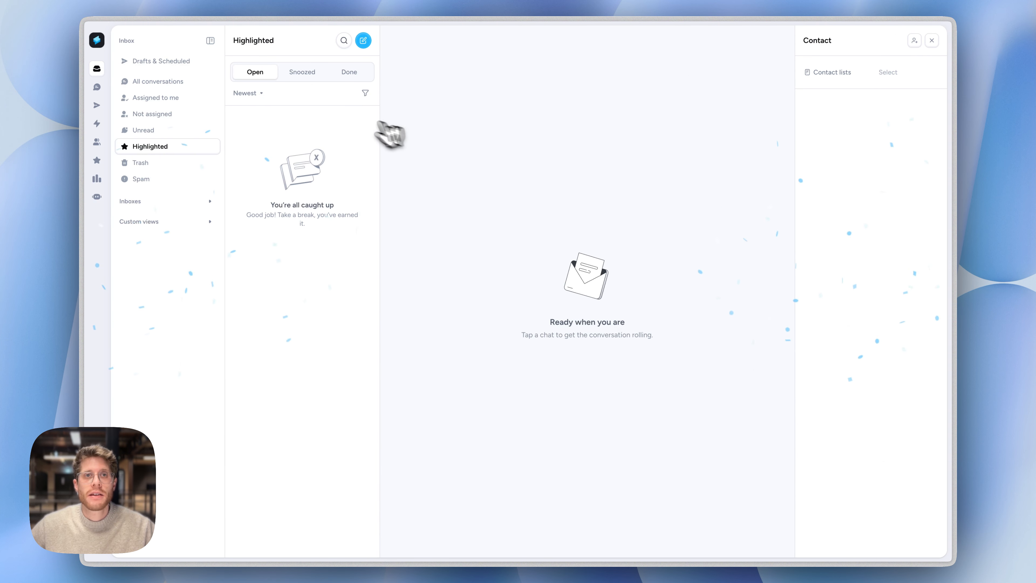
{"action": "left_click", "coordinate": [349, 71]}
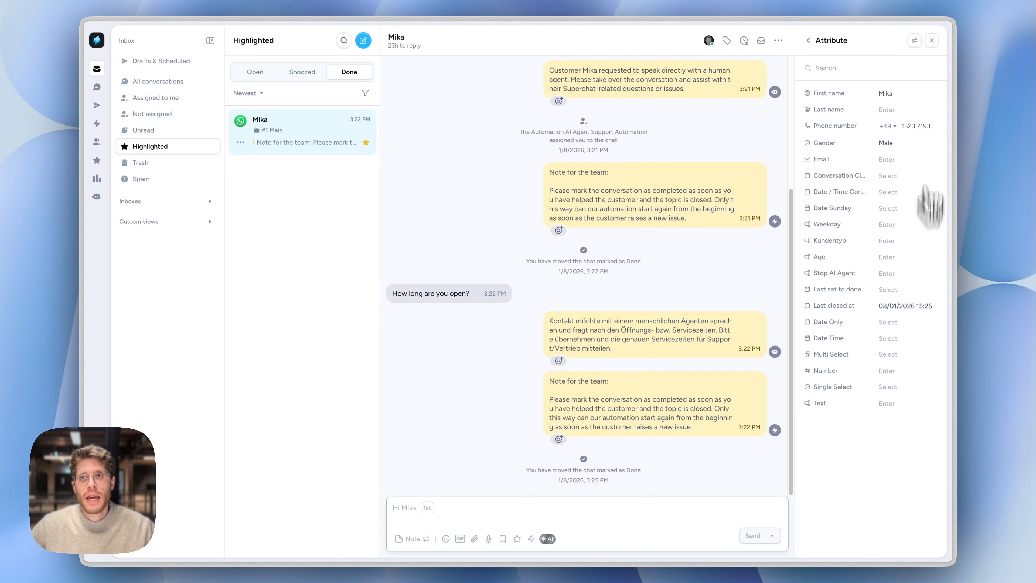
Review the Date / Time when conversation was closed automation in the #1 Support Automation folder, and return to the overview
{"action": "mouse_move", "coordinate": [102, 185]}
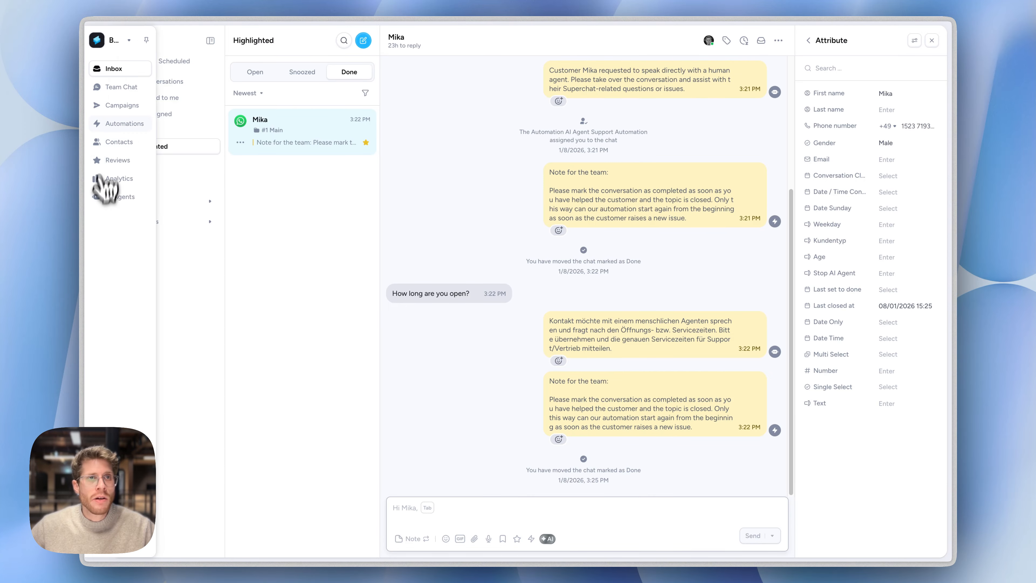
{"action": "left_click", "coordinate": [123, 124]}
{"action": "left_click", "coordinate": [268, 384]}
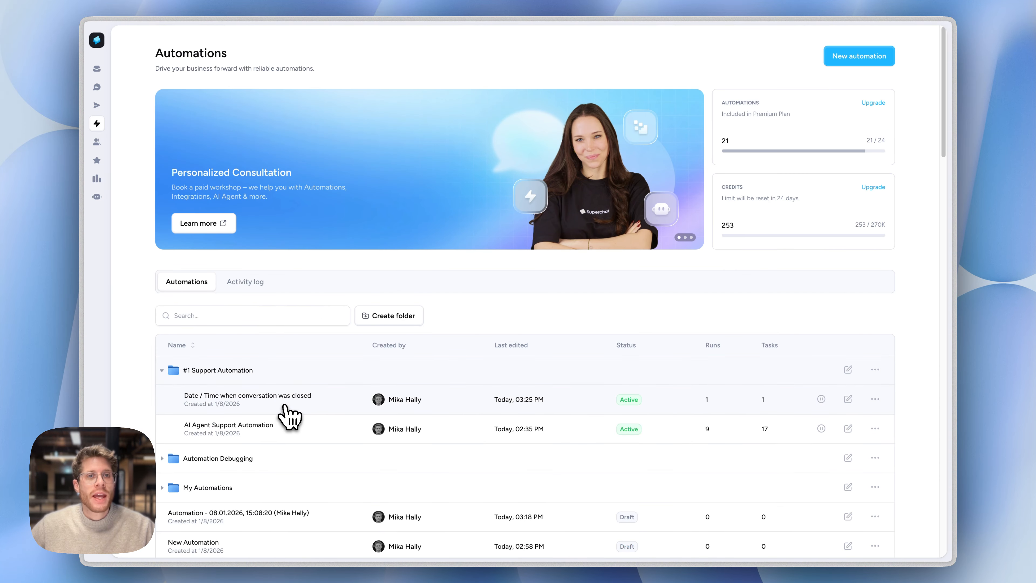
{"action": "left_click", "coordinate": [290, 410]}
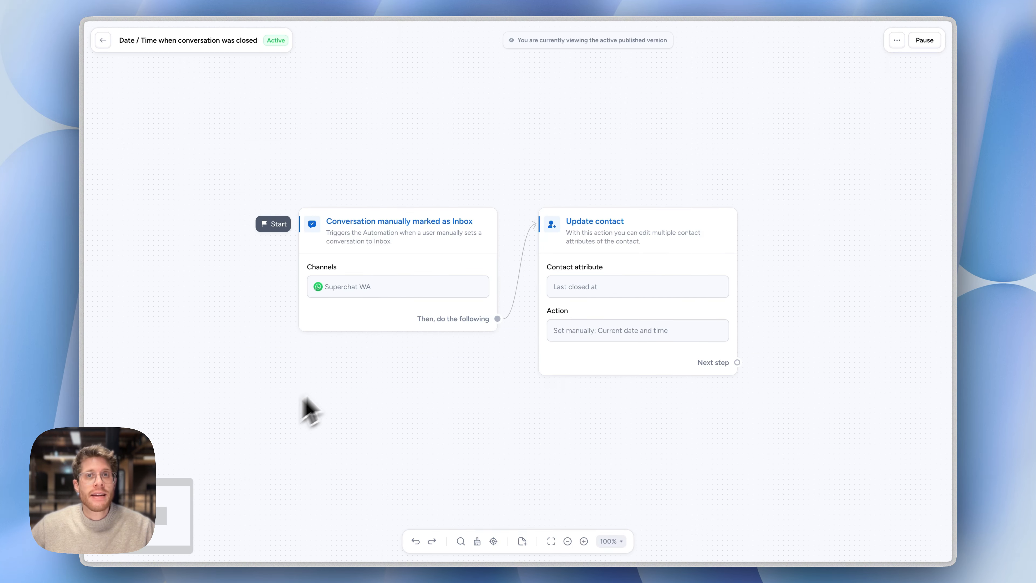
{"action": "left_click", "coordinate": [103, 46]}
In the AI Agent Support Automation, move the New or Reopened Conversation trigger away from the AI Agent node and remove the connection between them
{"action": "left_click", "coordinate": [247, 377]}
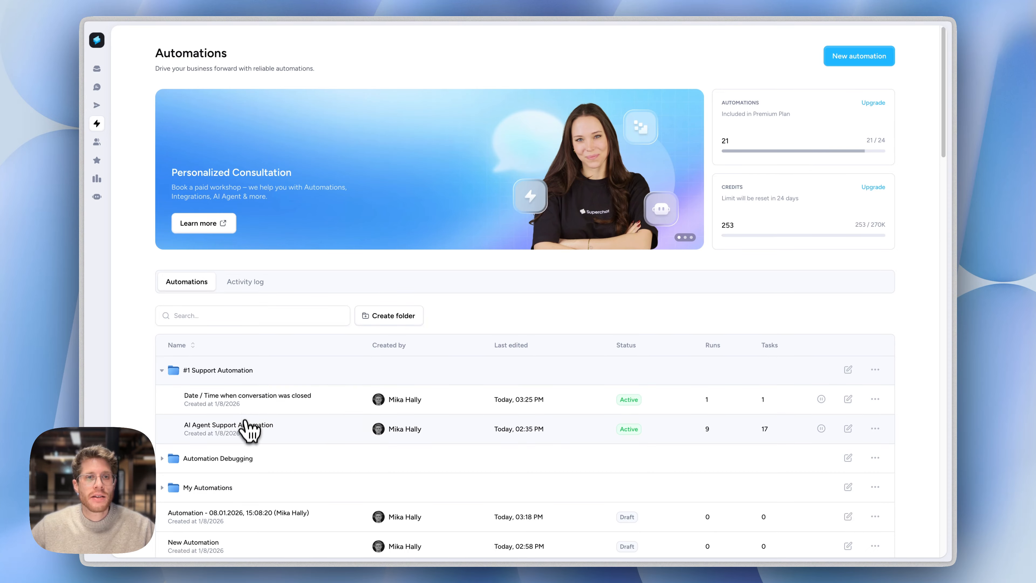
{"action": "left_click", "coordinate": [247, 428]}
{"action": "left_click_drag", "start_coordinate": [253, 297], "coordinate": [116, 274]}
{"action": "left_click_drag", "start_coordinate": [336, 169], "coordinate": [172, 165]}
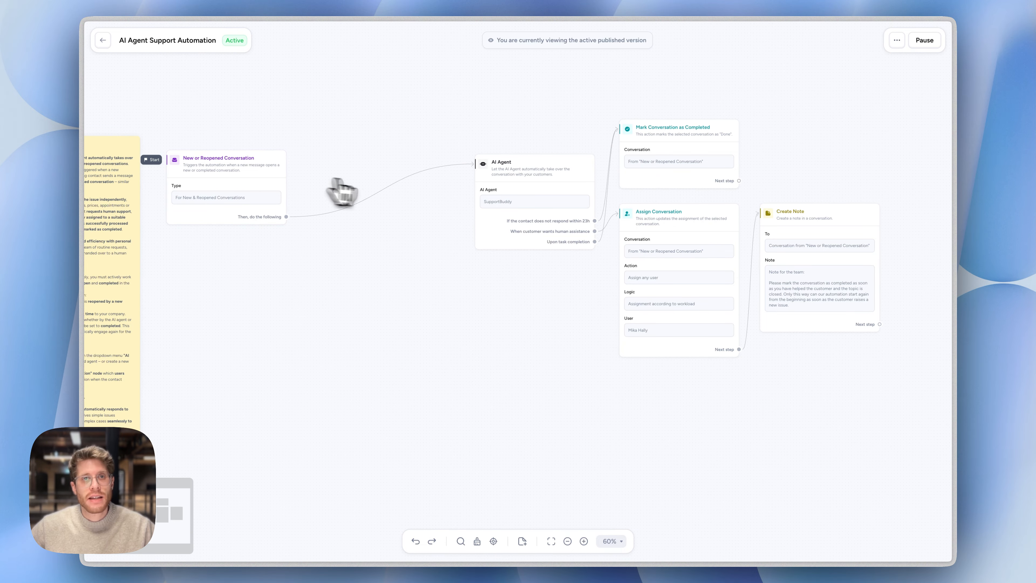
{"action": "mouse_move", "coordinate": [394, 192]}
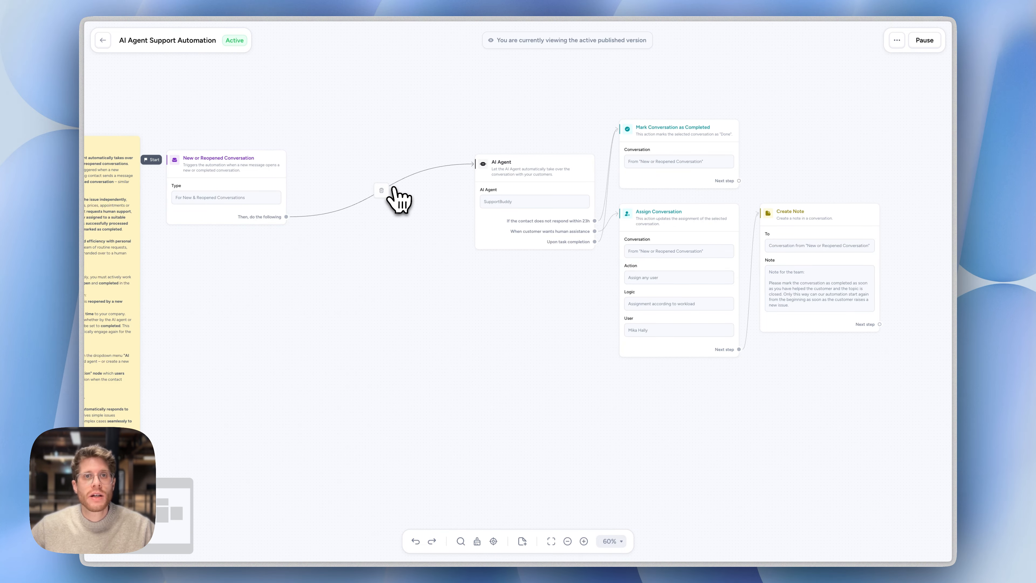
{"action": "left_click", "coordinate": [281, 213]}
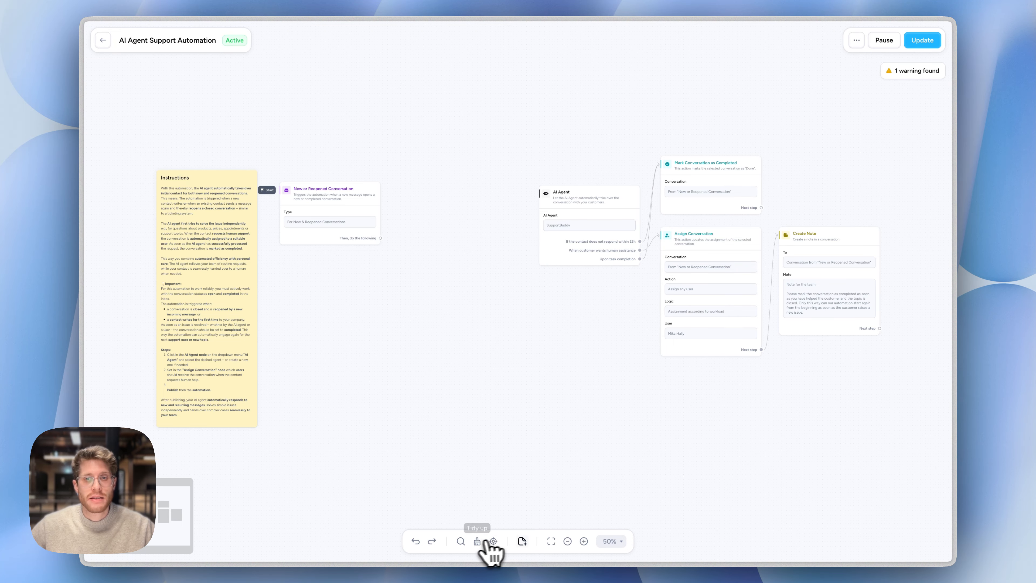
Add a Last closed at filter connected to the output of the New or Reopened Conversation trigger
{"action": "left_click", "coordinate": [584, 541]}
{"action": "left_click", "coordinate": [584, 541]}
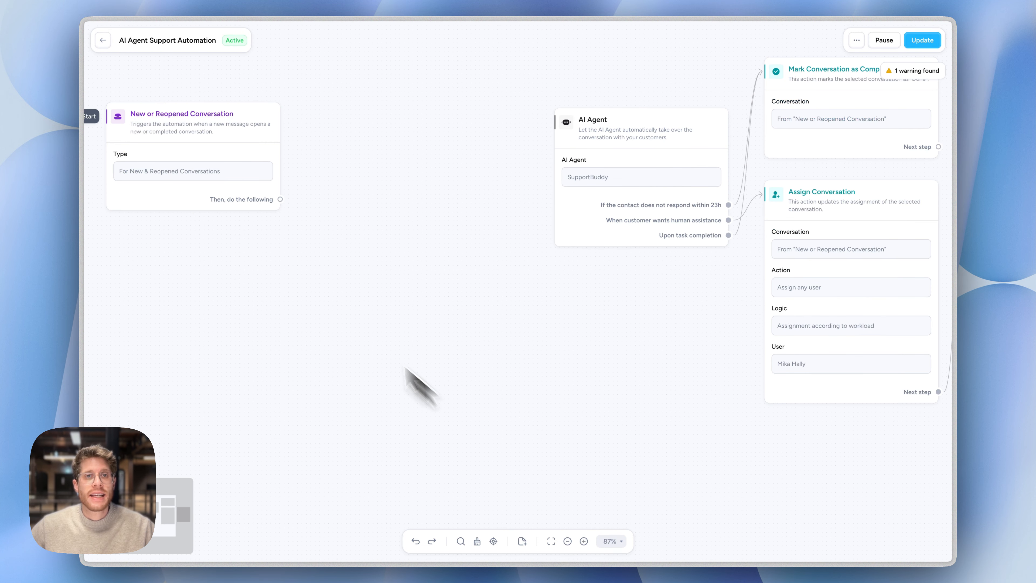
{"action": "left_click_drag", "start_coordinate": [280, 199], "coordinate": [364, 126]}
{"action": "type", "text": "fil"}
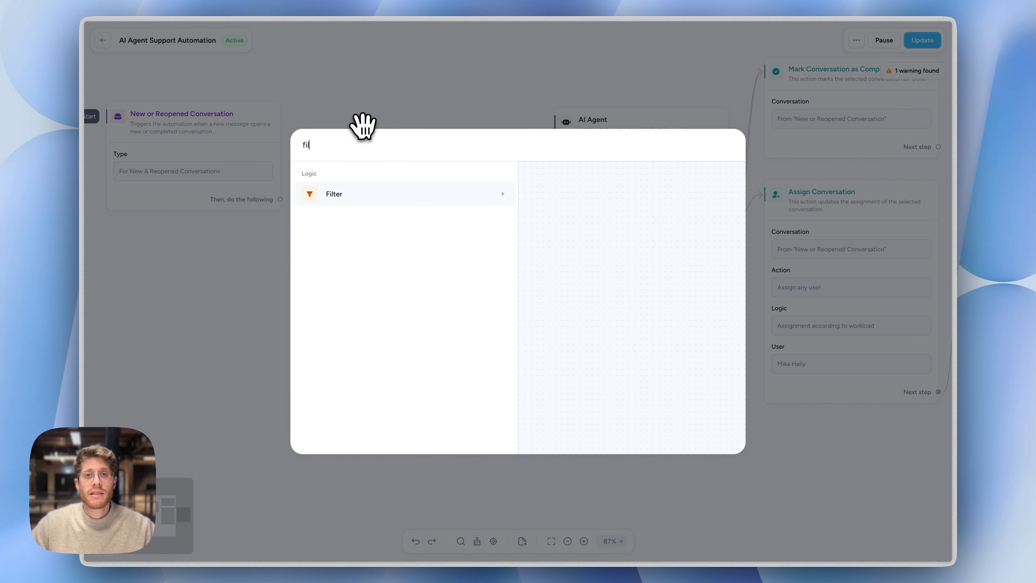
{"action": "key", "text": "Return"}
{"action": "key", "text": "Return"}
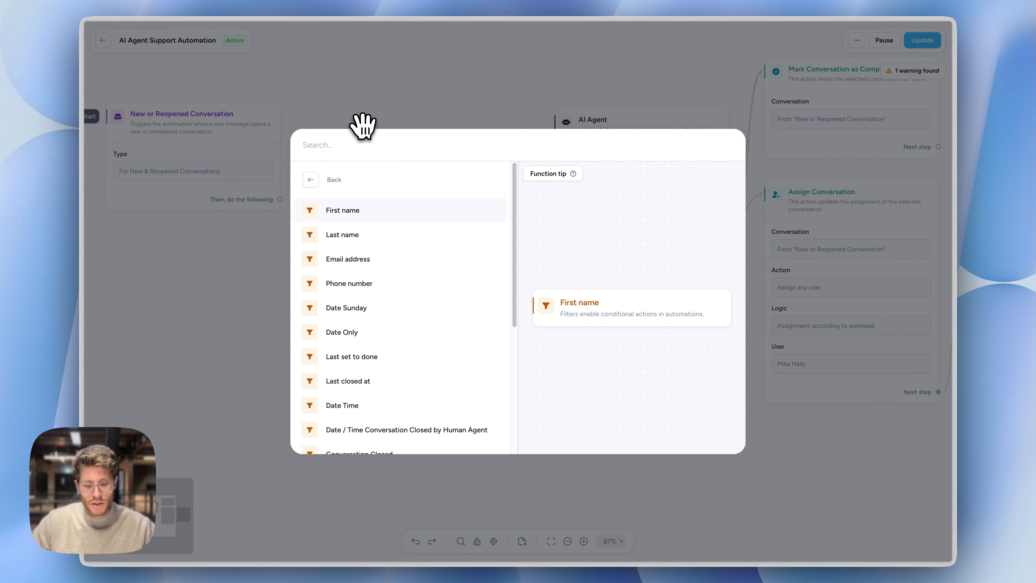
{"action": "type", "text": "last"}
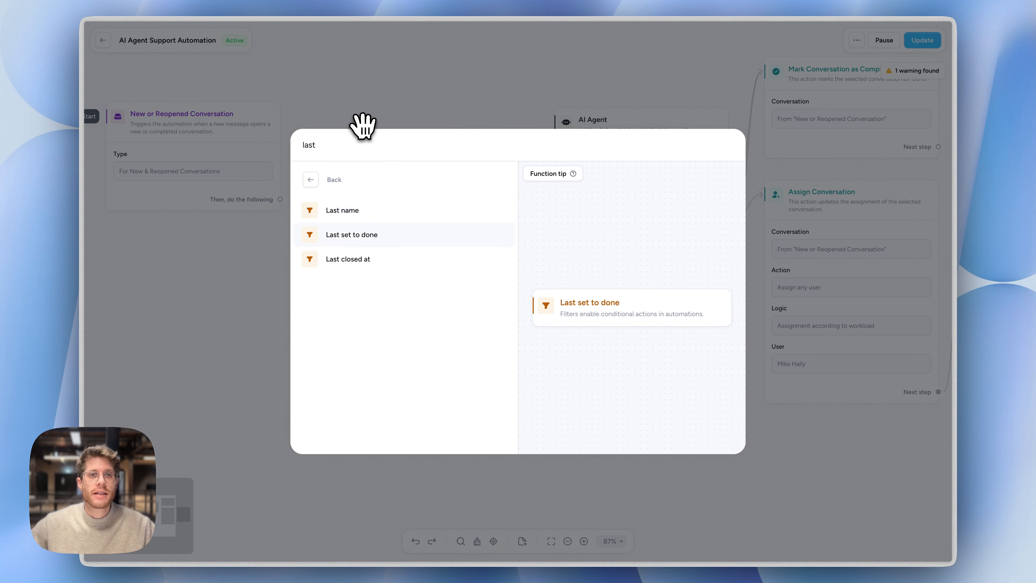
{"action": "key", "text": "Return"}
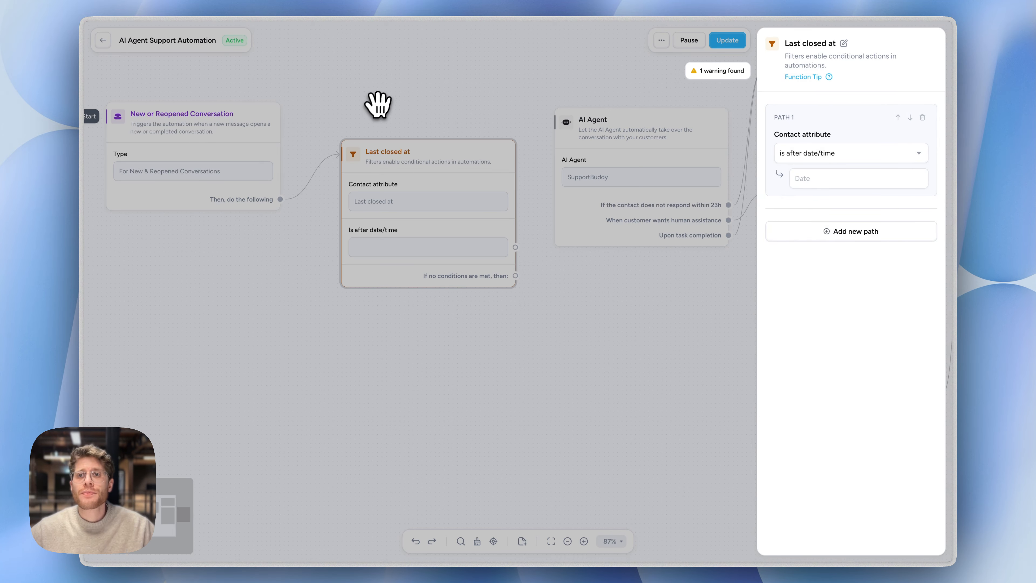
Set the Last closed at filter's condition to is in the past, less than 1 hours
{"action": "left_click", "coordinate": [833, 155]}
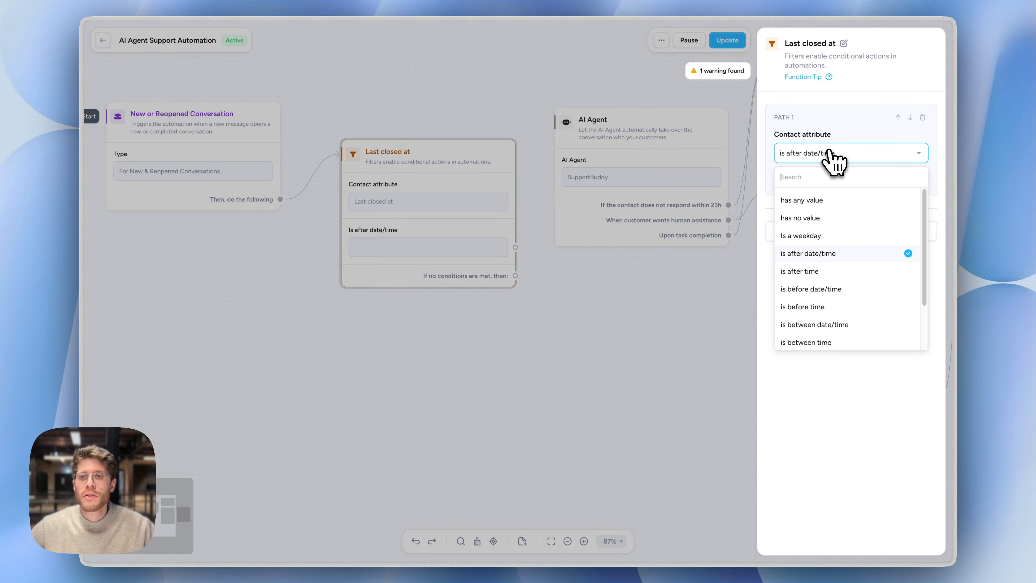
{"action": "scroll", "coordinate": [847, 323], "scroll_direction": "down", "scroll_amount": 2}
{"action": "scroll", "coordinate": [841, 322], "scroll_direction": "down", "scroll_amount": 1}
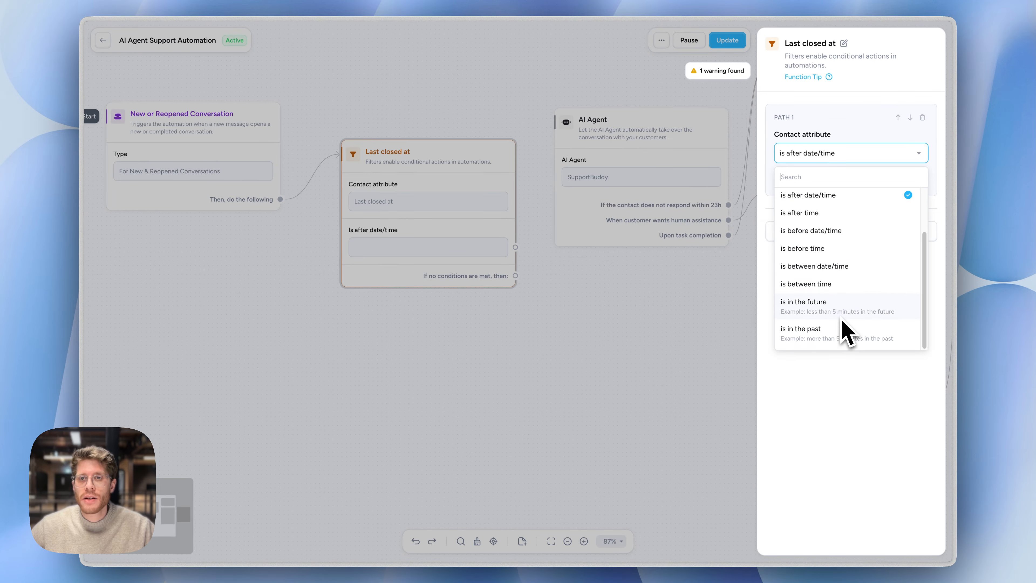
{"action": "left_click", "coordinate": [844, 333]}
{"action": "left_click", "coordinate": [826, 180]}
{"action": "left_click", "coordinate": [821, 225]}
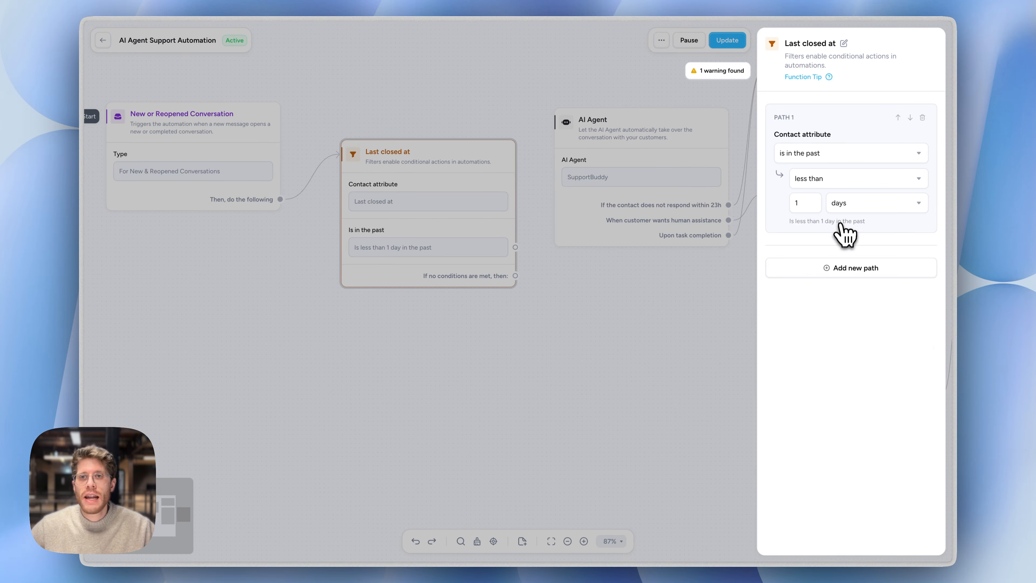
{"action": "left_click", "coordinate": [851, 204]}
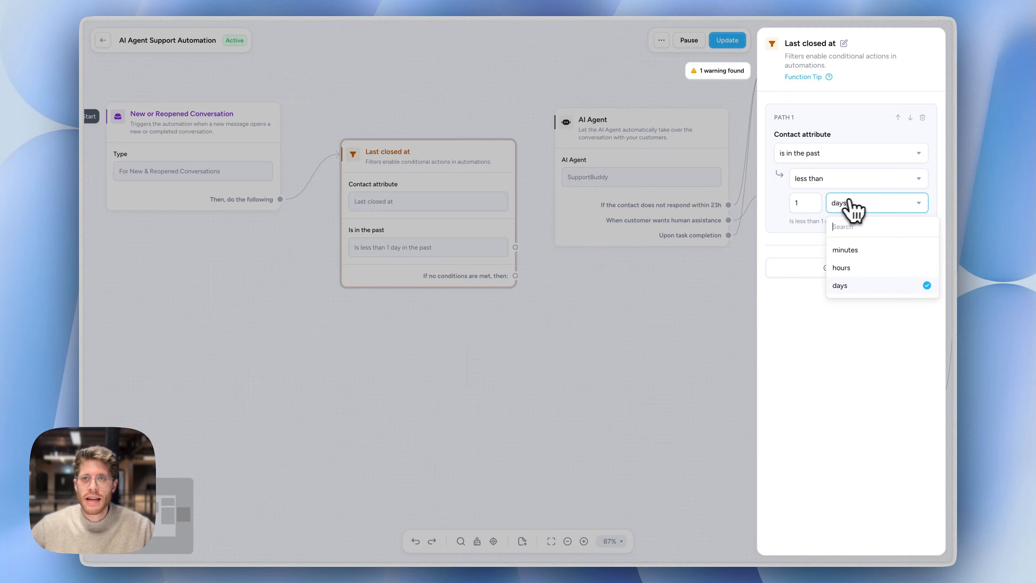
{"action": "left_click", "coordinate": [861, 267]}
{"action": "left_click", "coordinate": [601, 289]}
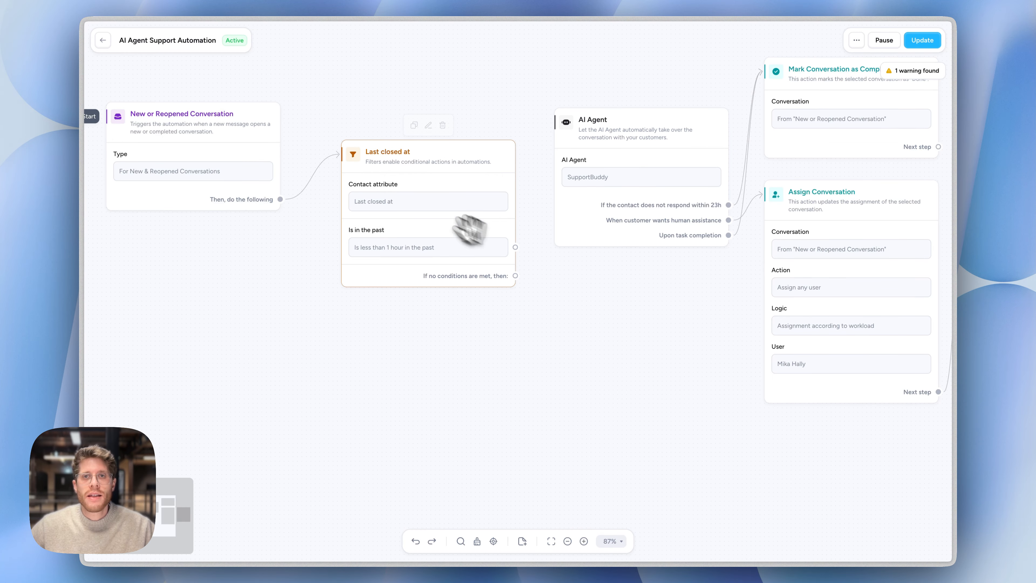
Align the Last closed at filter with the neighbouring nodes and change its comparison to more than
{"action": "left_click_drag", "start_coordinate": [491, 206], "coordinate": [496, 171]}
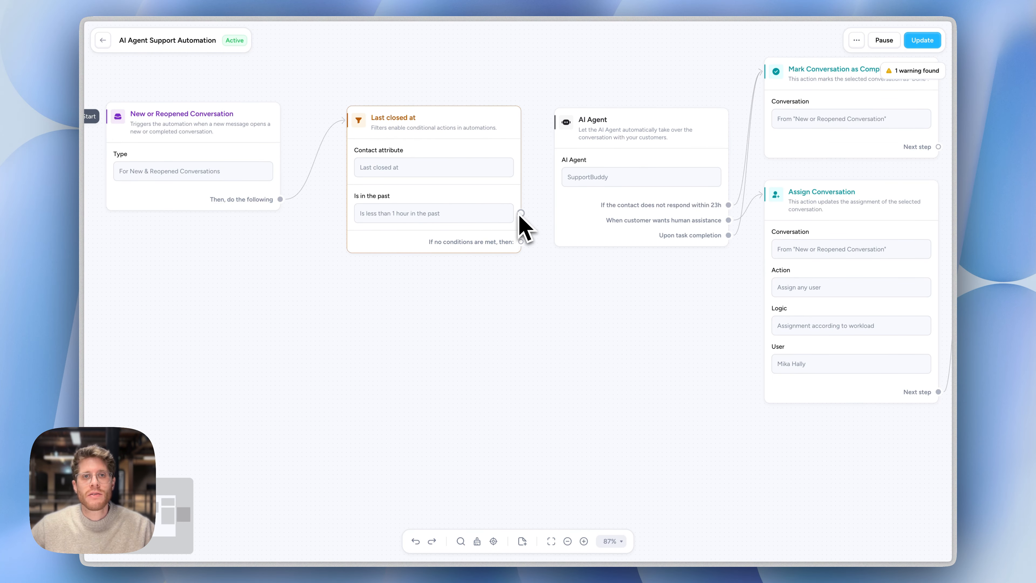
{"action": "left_click", "coordinate": [435, 213]}
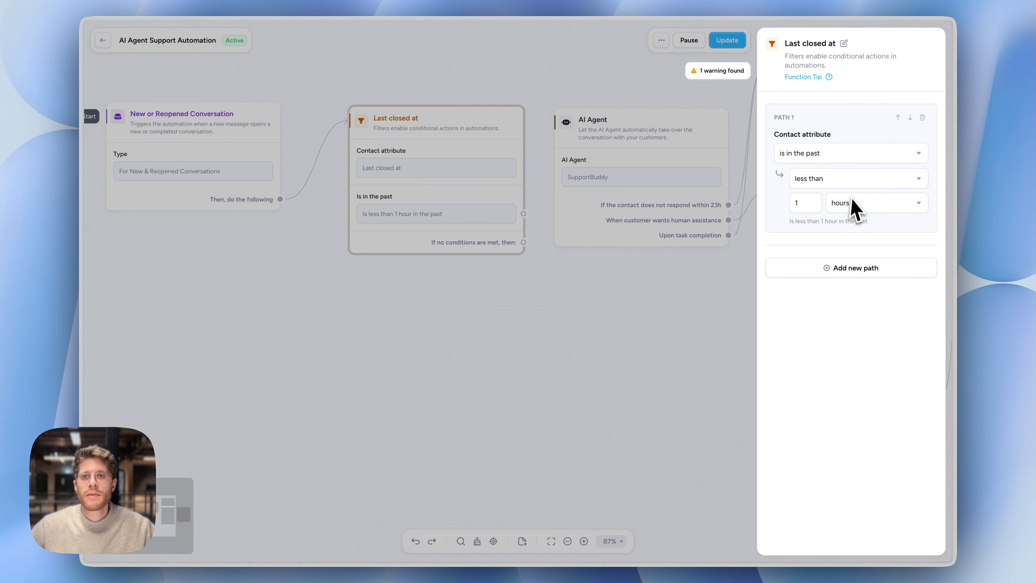
{"action": "left_click", "coordinate": [851, 183]}
{"action": "left_click", "coordinate": [847, 241]}
{"action": "left_click", "coordinate": [618, 325]}
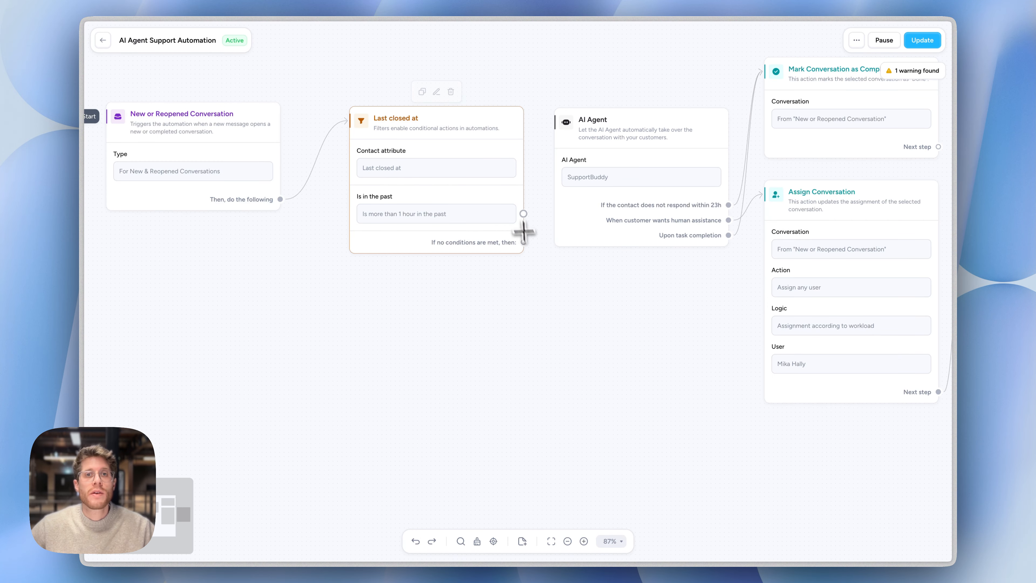
Connect the filter's more than 1 hour path to the AI Agent node and move the trigger closer to the filter
{"action": "left_click_drag", "start_coordinate": [524, 213], "coordinate": [599, 185]}
{"action": "left_click_drag", "start_coordinate": [261, 160], "coordinate": [311, 169]}
{"action": "left_click_drag", "start_coordinate": [541, 335], "coordinate": [576, 435]}
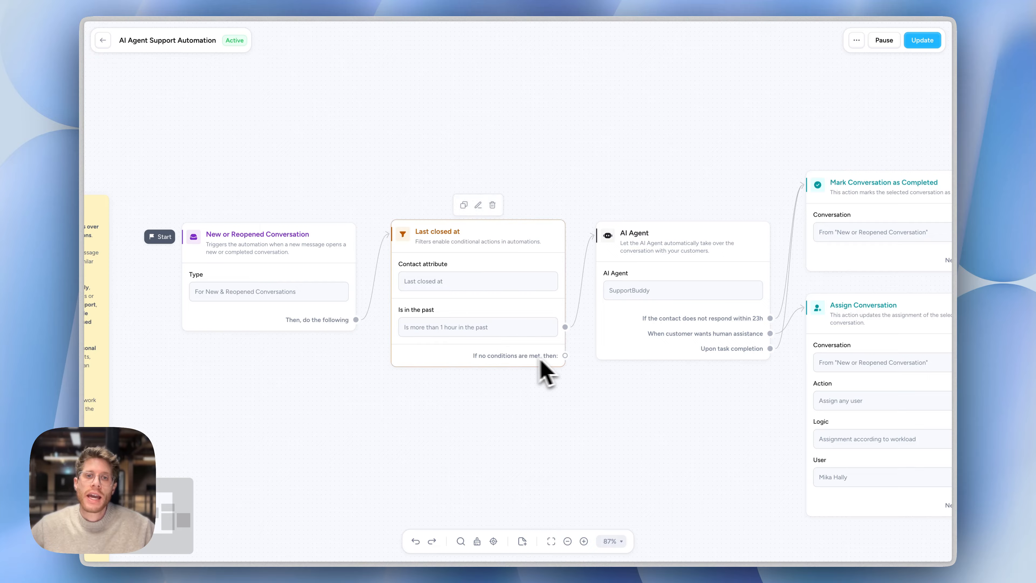
Review the Last closed at filter's condition settings and close them unchanged
{"action": "left_click_drag", "start_coordinate": [558, 351], "coordinate": [502, 342]}
{"action": "left_click", "coordinate": [519, 349]}
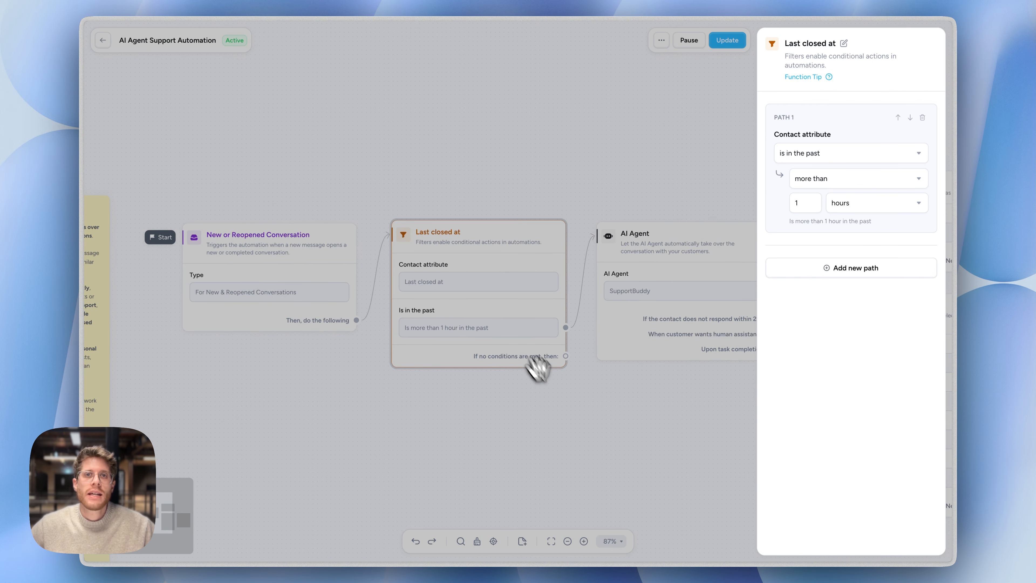
{"action": "left_click", "coordinate": [583, 419]}
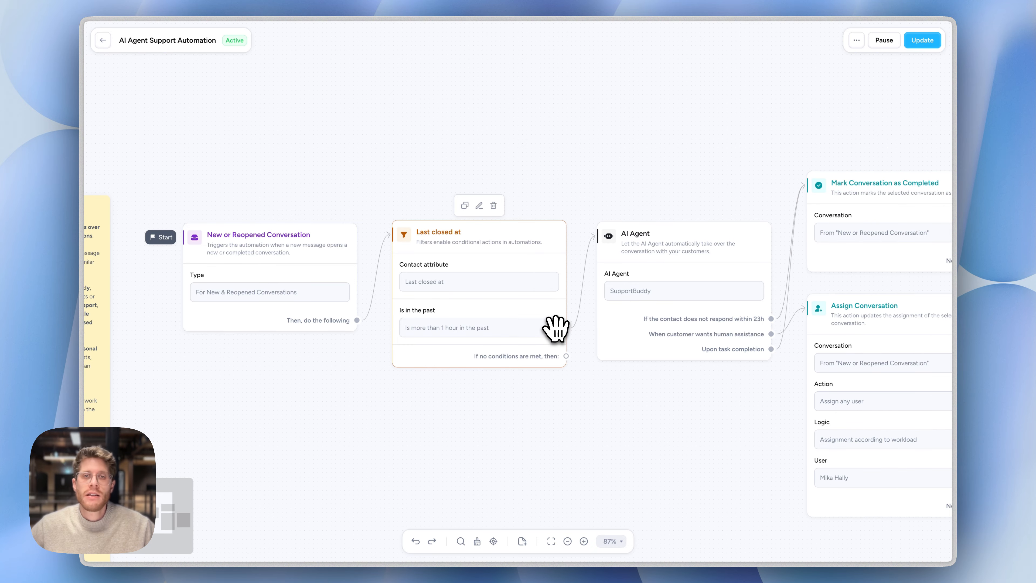